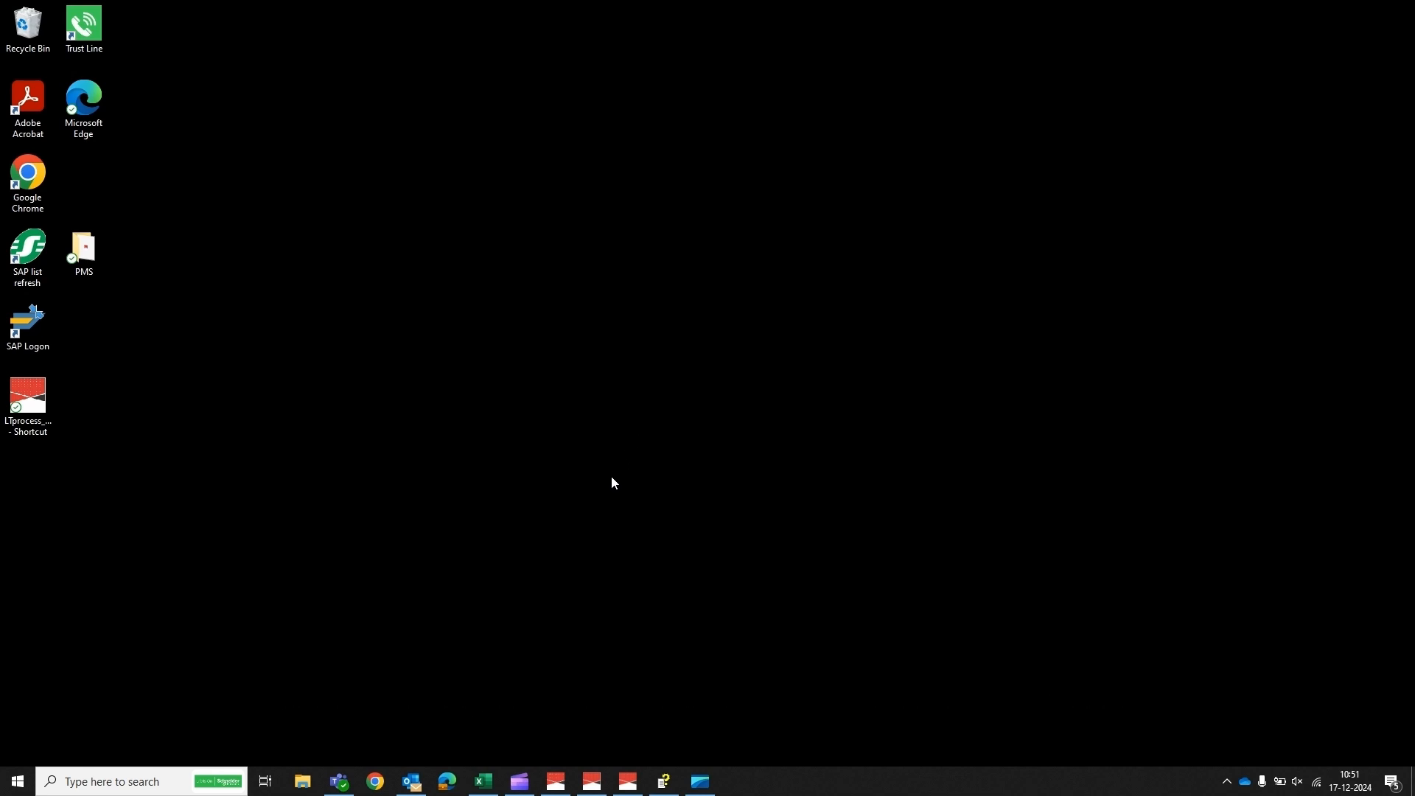
- In the iVisionmax Process Manager, add LTIEC104client.exe from the bin folder as a new process
left_click(557, 781)
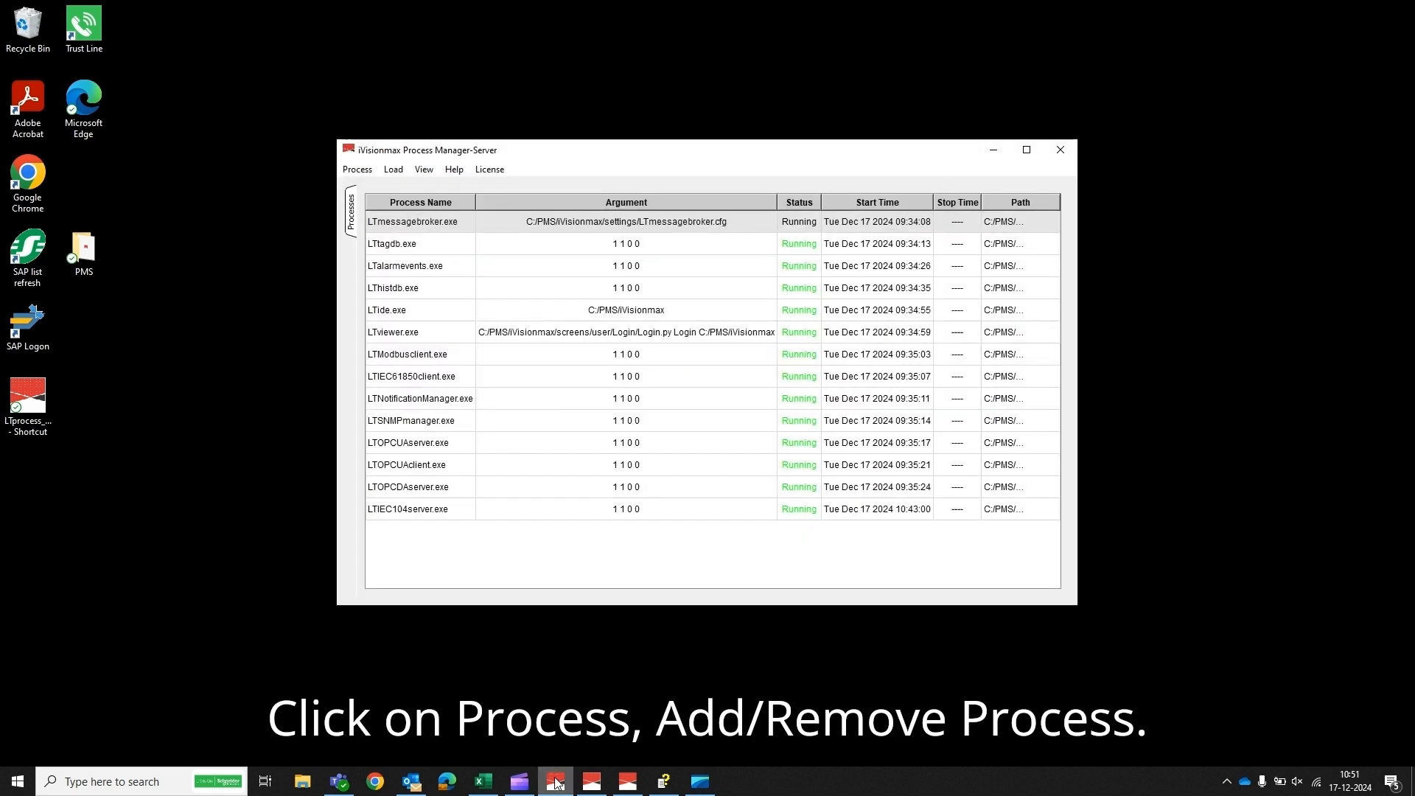
left_click(359, 170)
left_click(395, 186)
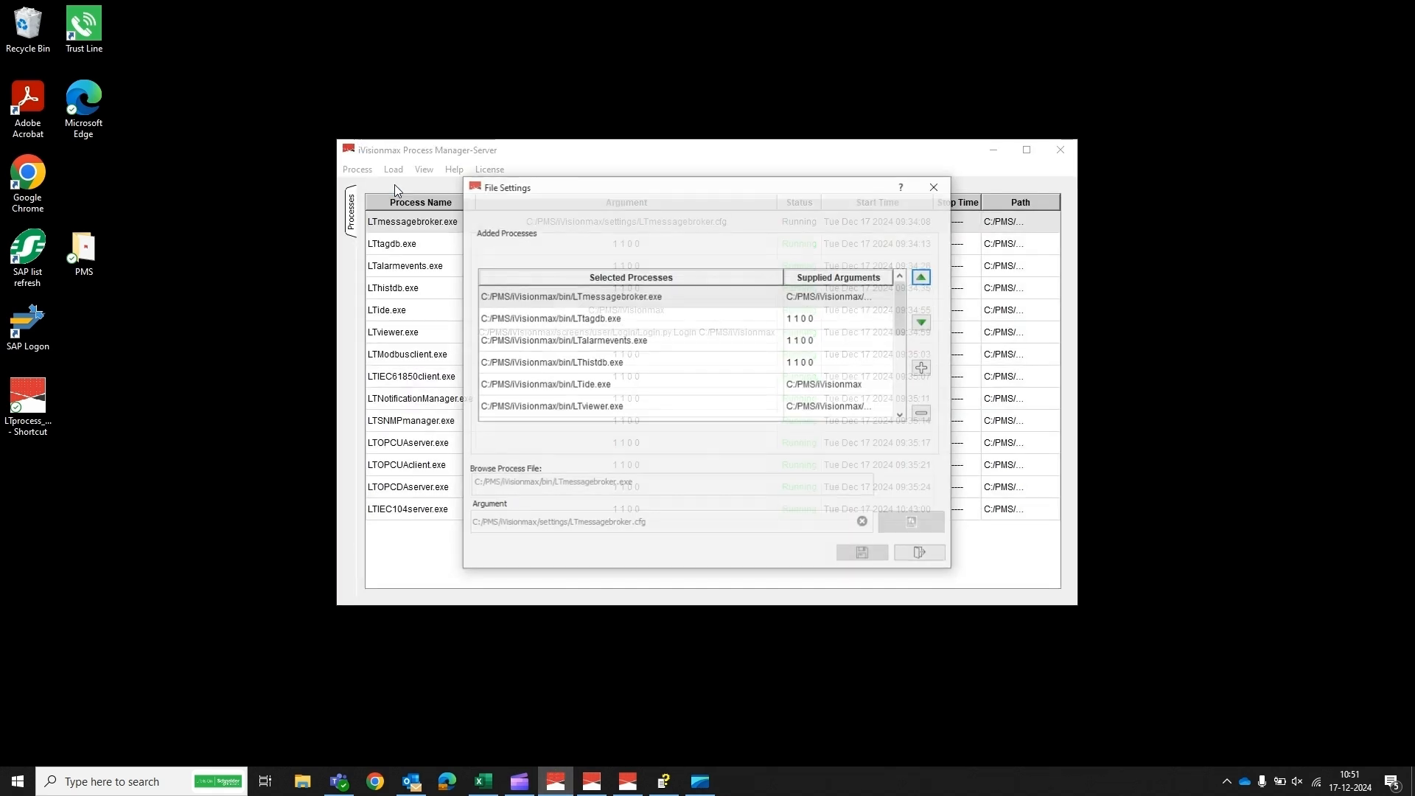
left_click(923, 368)
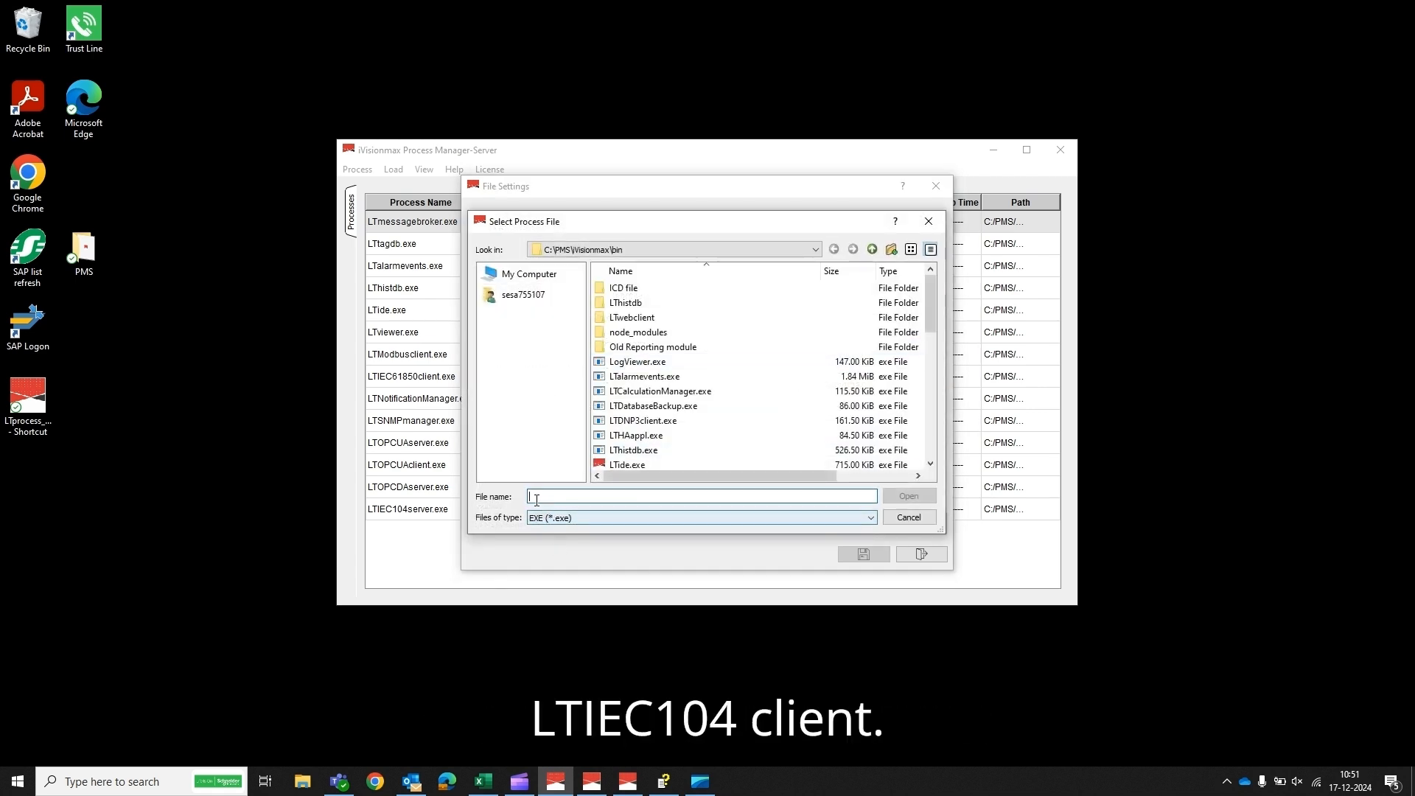
type("ltie")
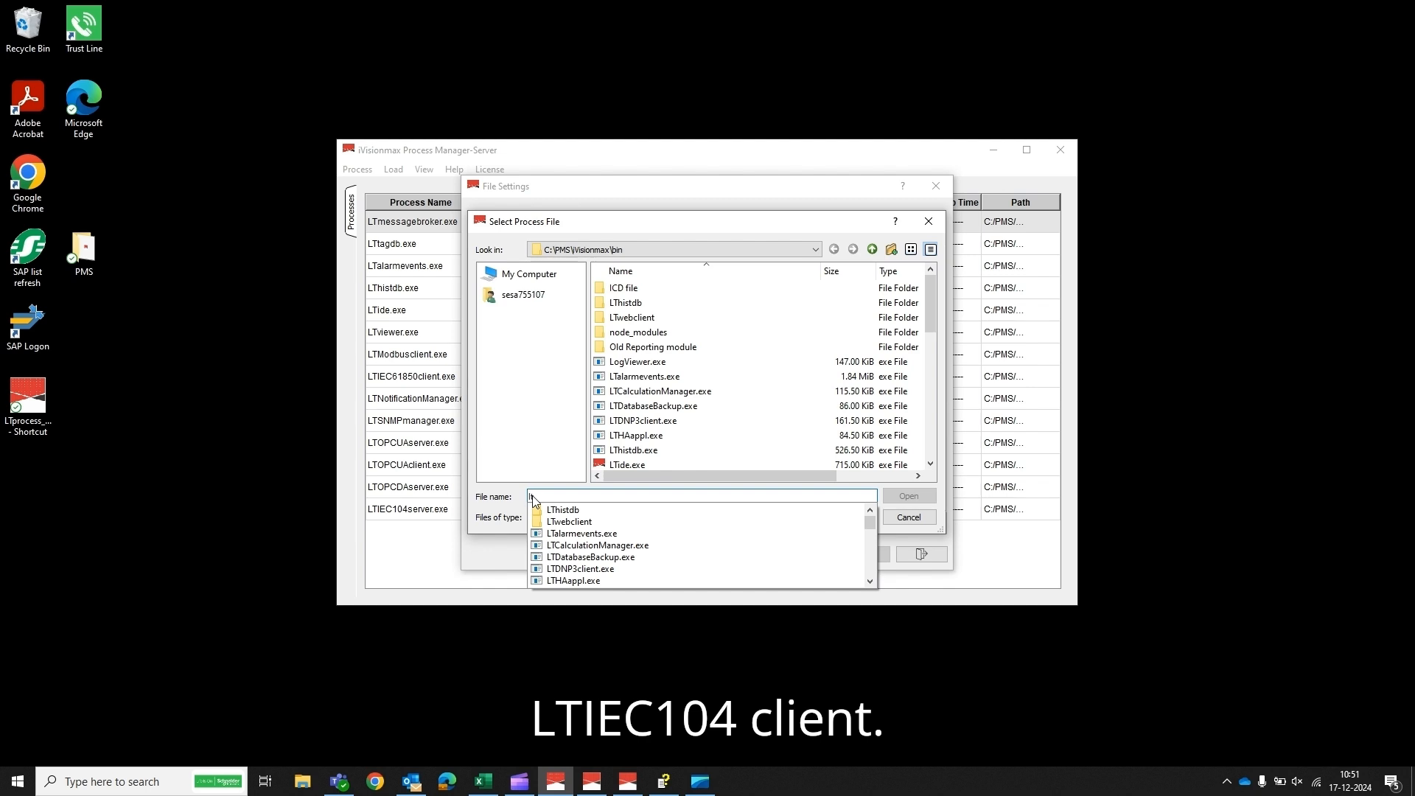
type("c10")
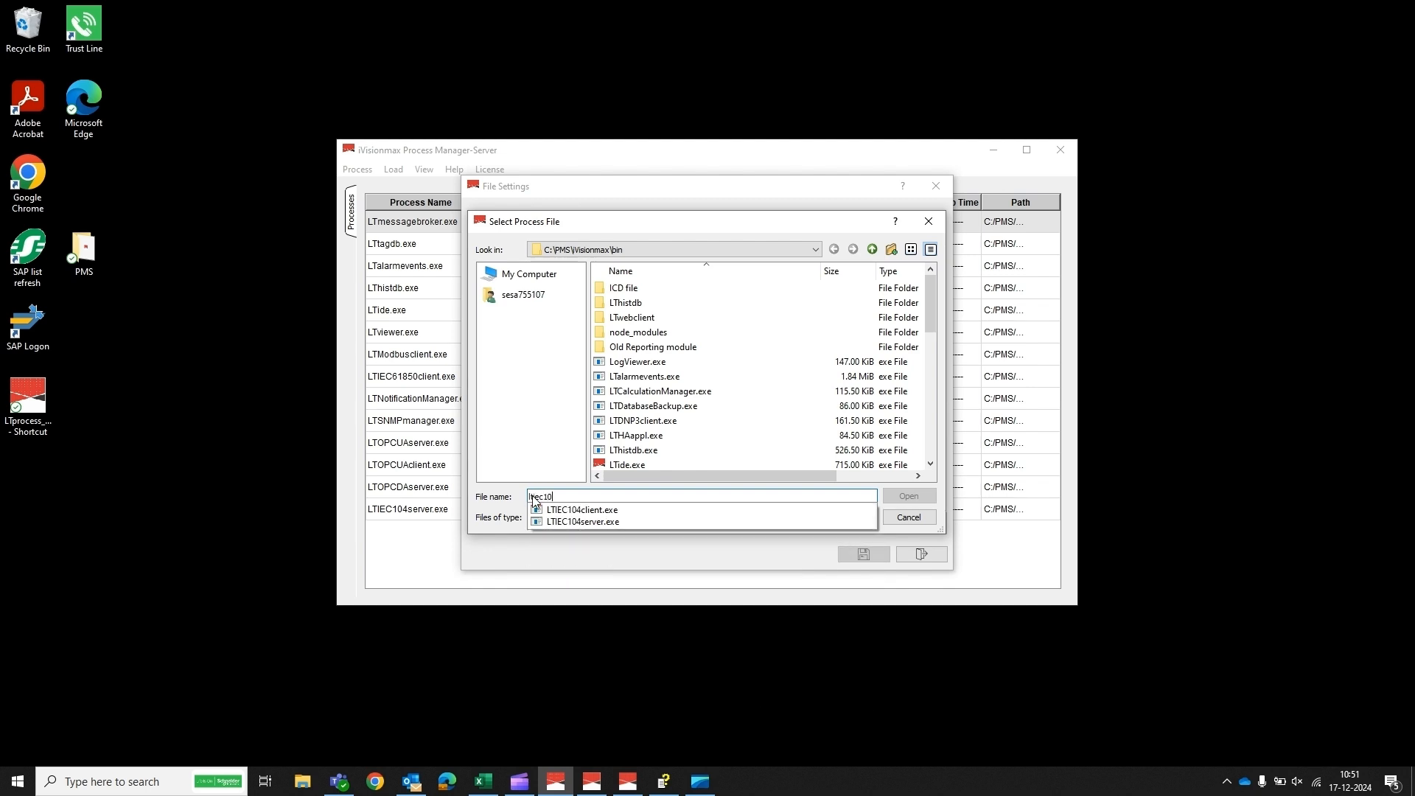
type("4")
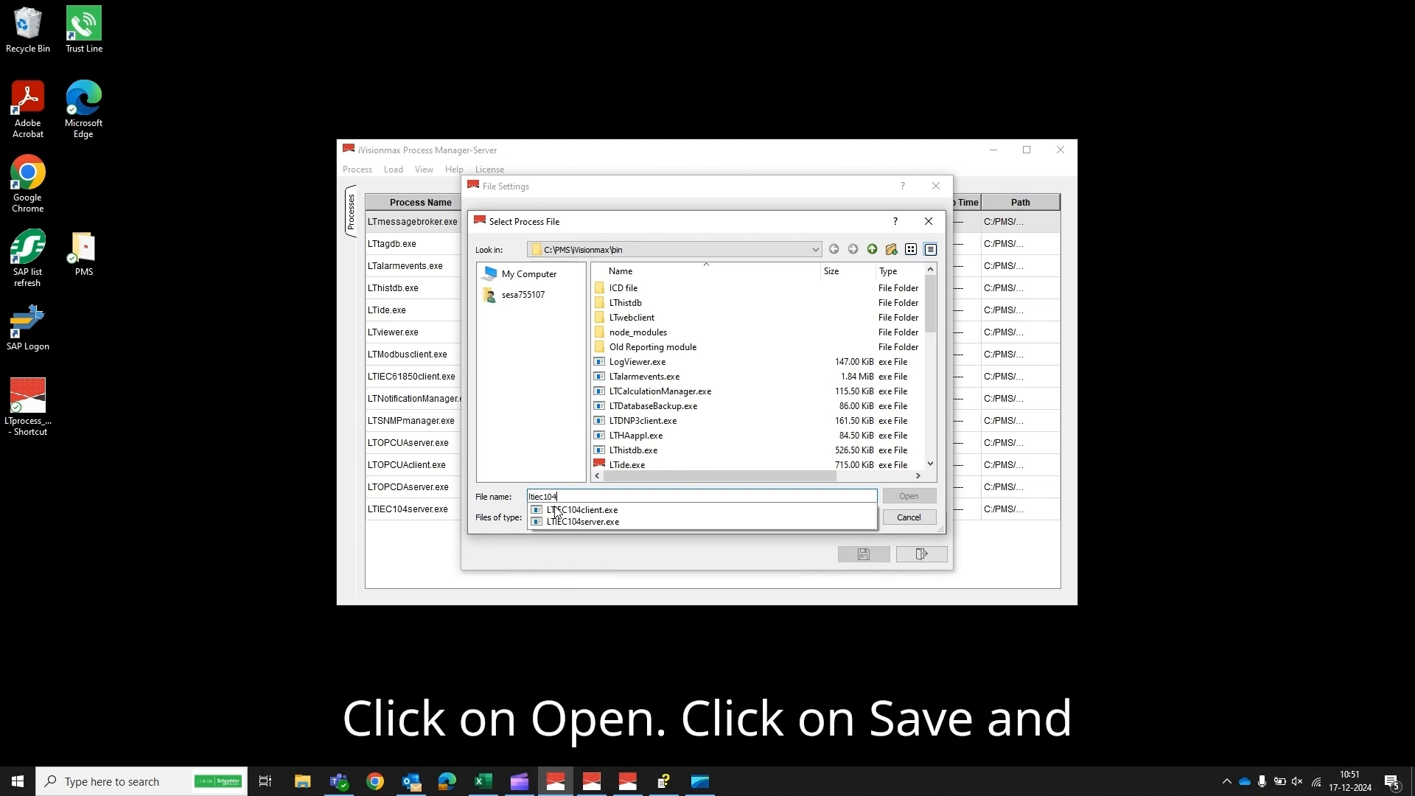
left_click(566, 510)
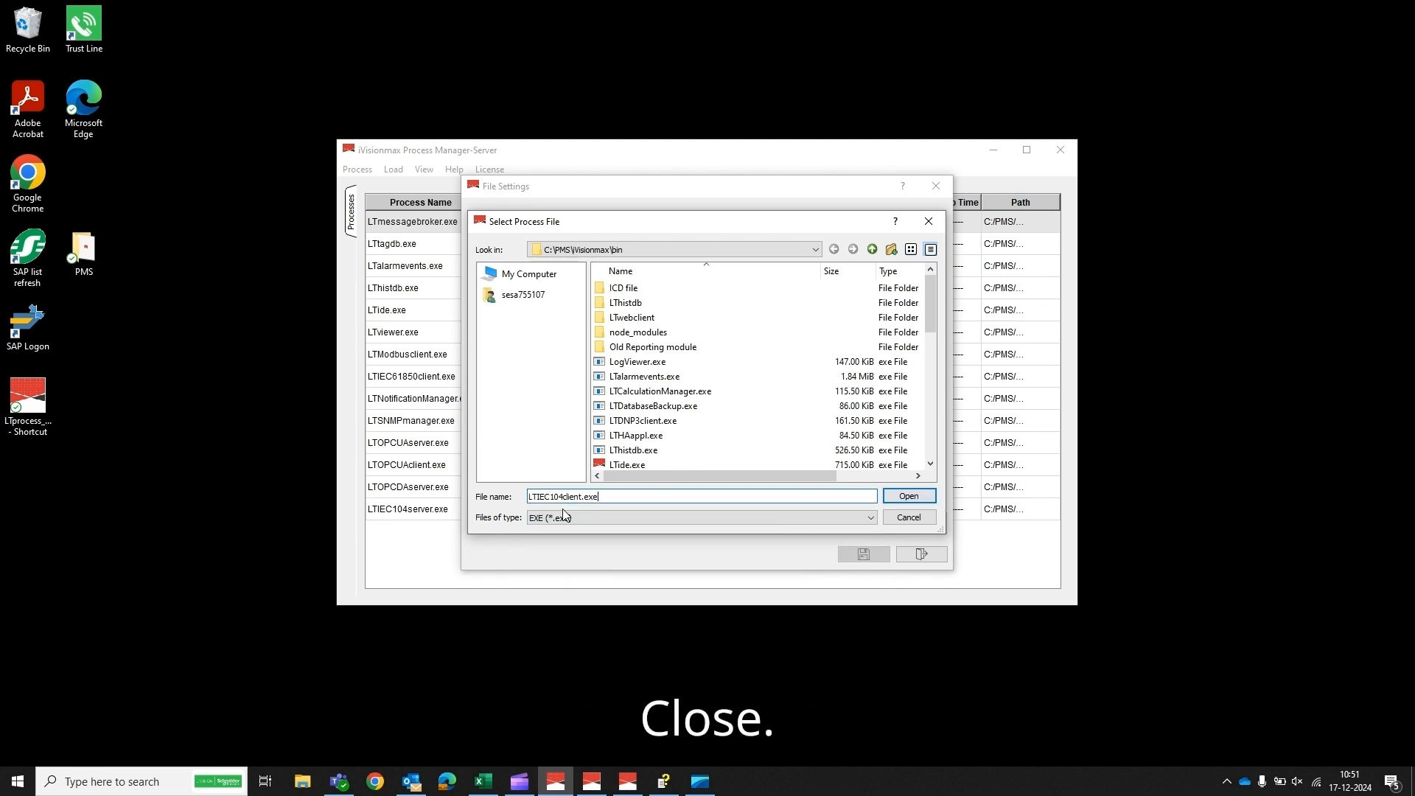
left_click(909, 495)
- Save the process list, close the file settings and restart the LTIEC104client.exe process
left_click(864, 555)
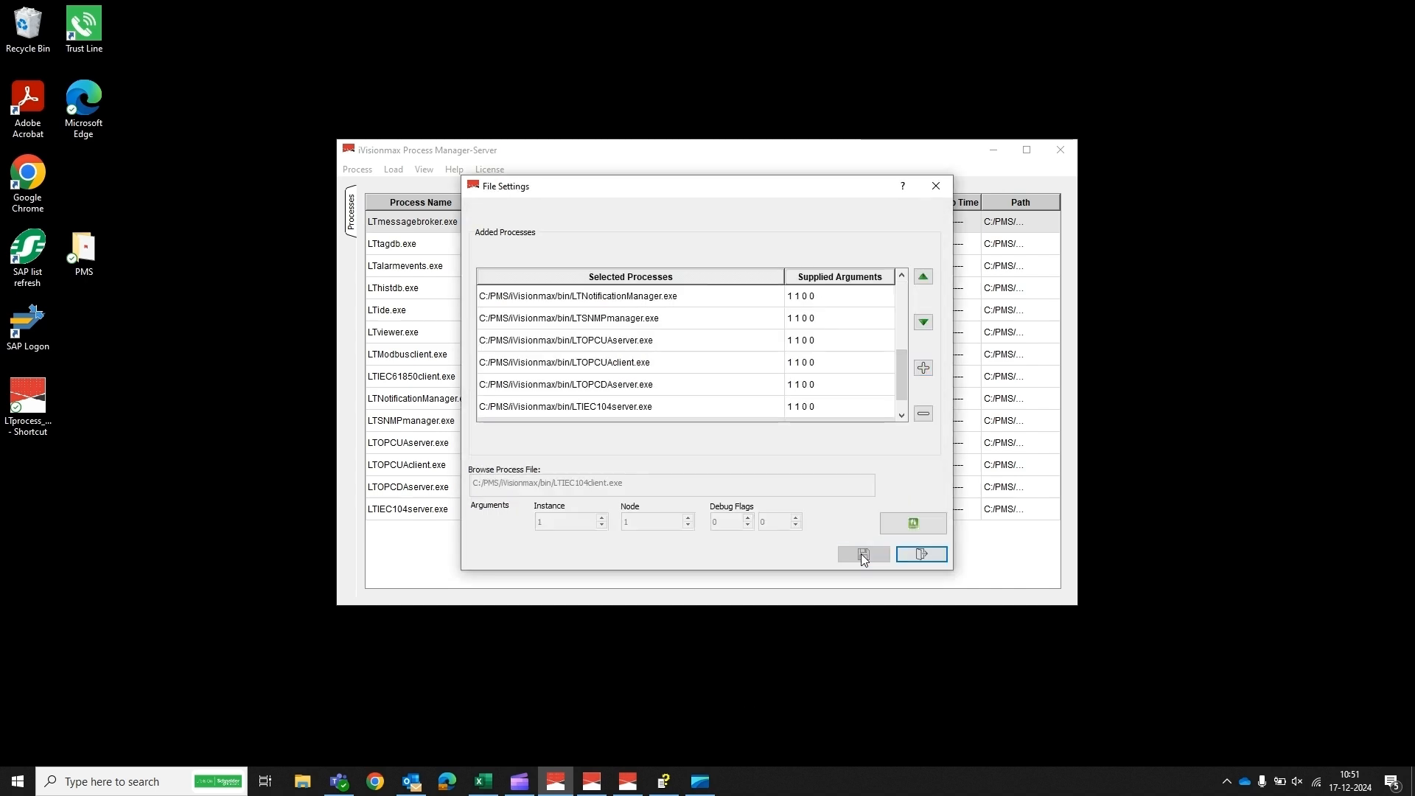
left_click(923, 553)
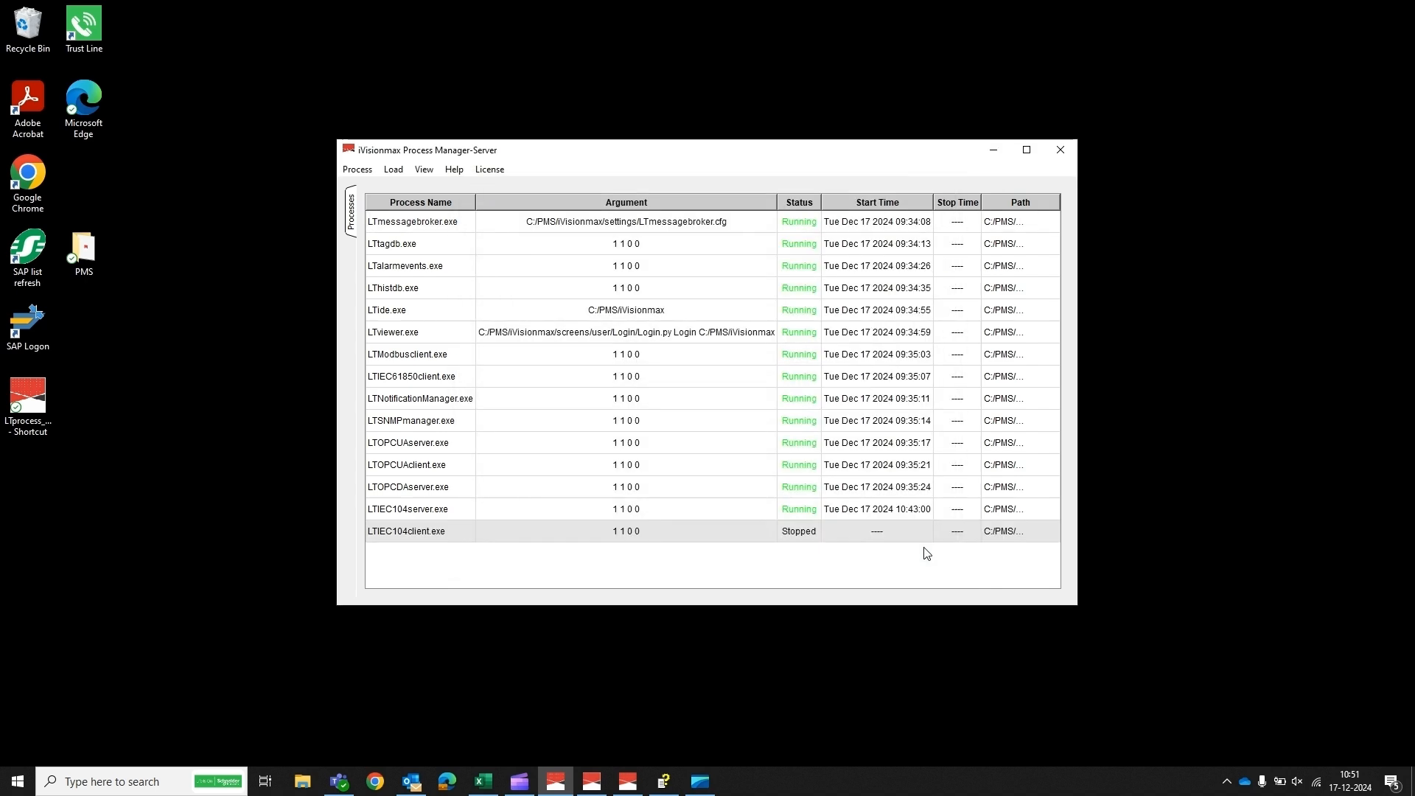
right_click(806, 530)
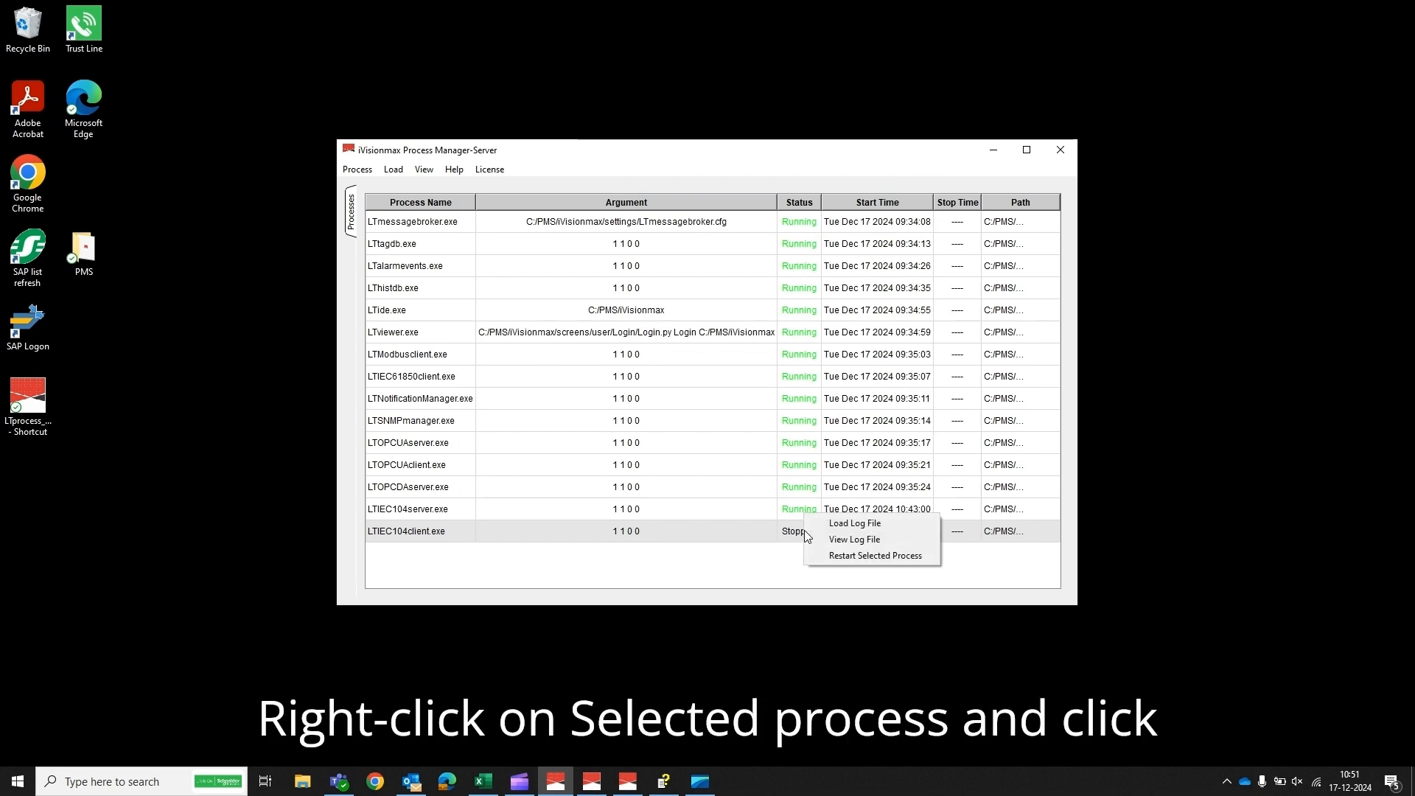
left_click(831, 555)
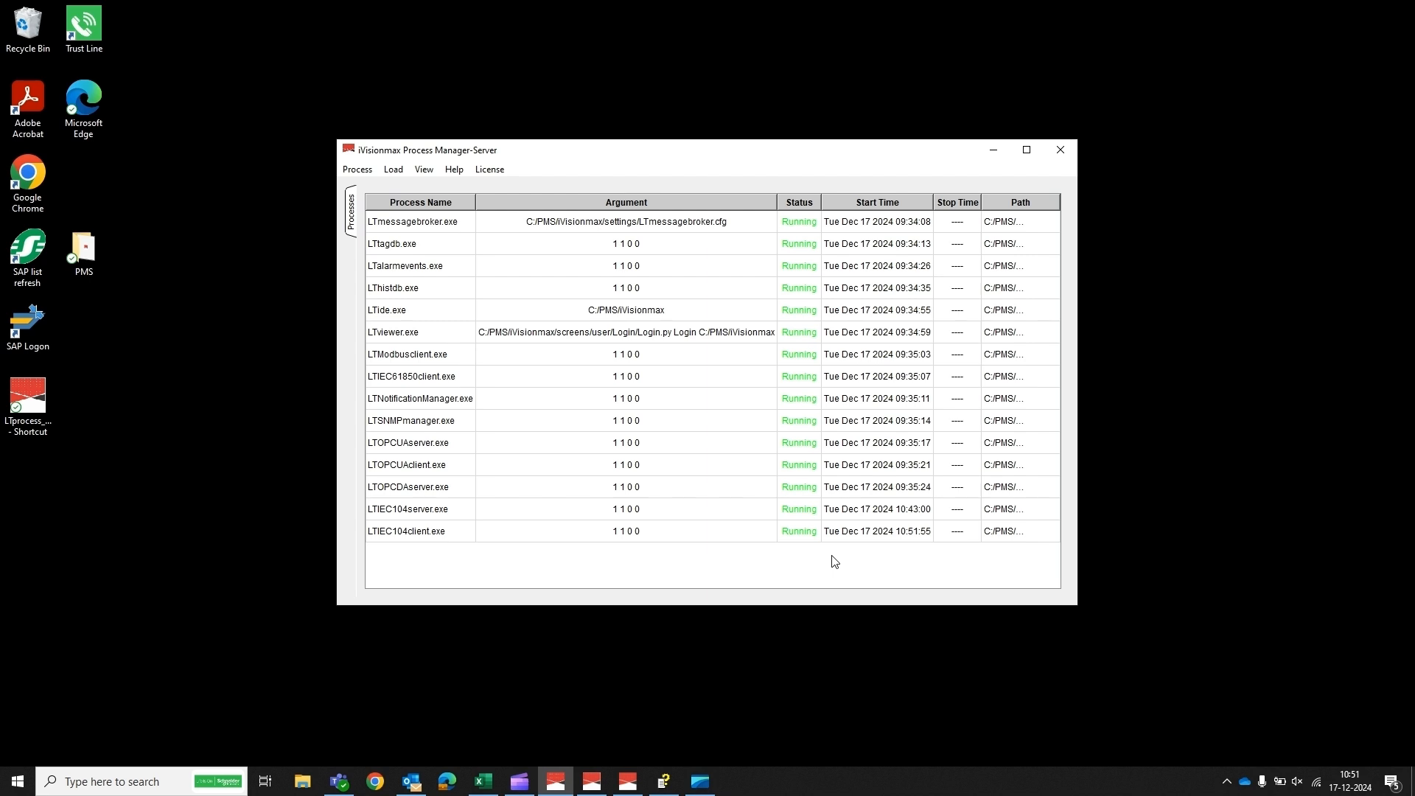
- Switch to the iVisionmax IDE and open the device settings of the IEC 104 client driver
left_click(629, 782)
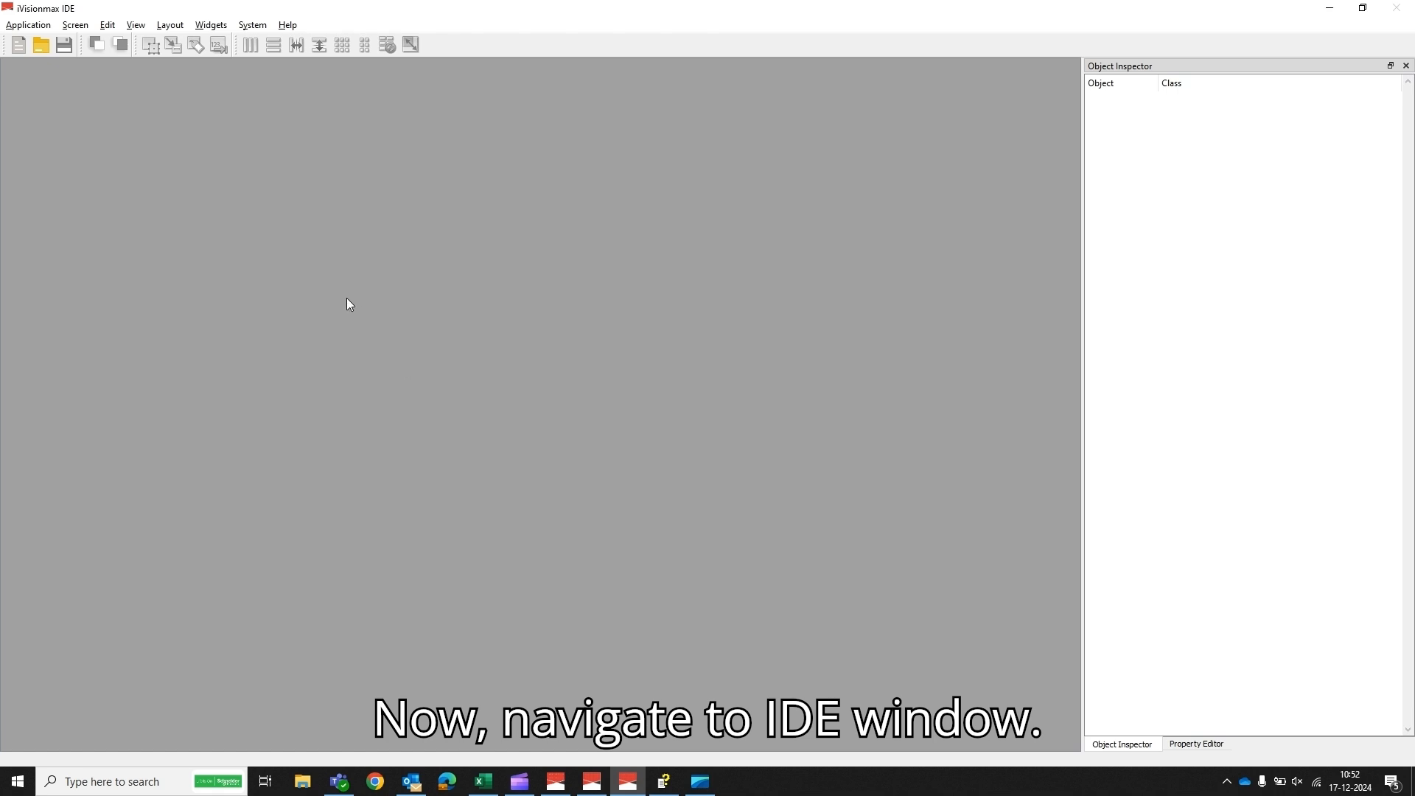
left_click(249, 27)
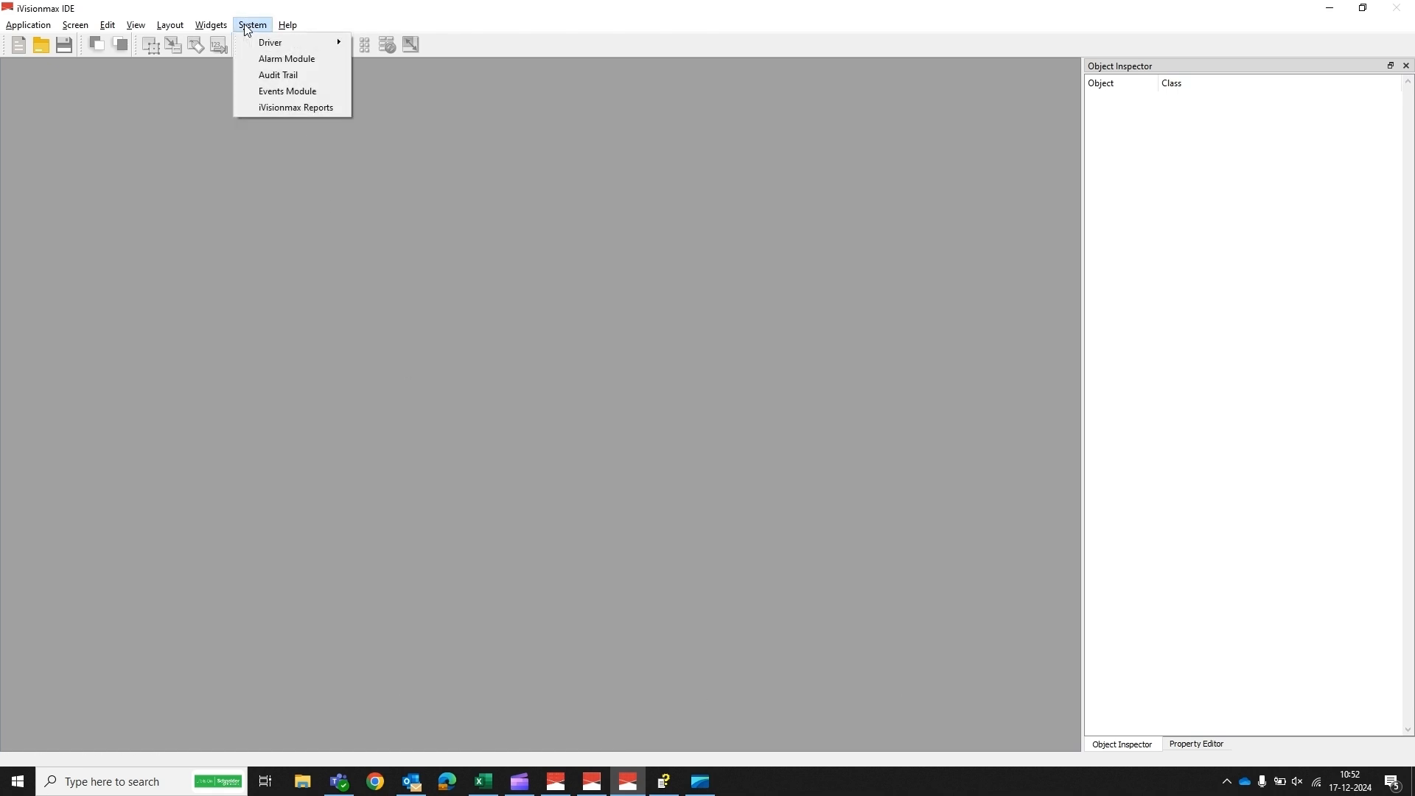
mouse_move(329, 42)
mouse_move(412, 48)
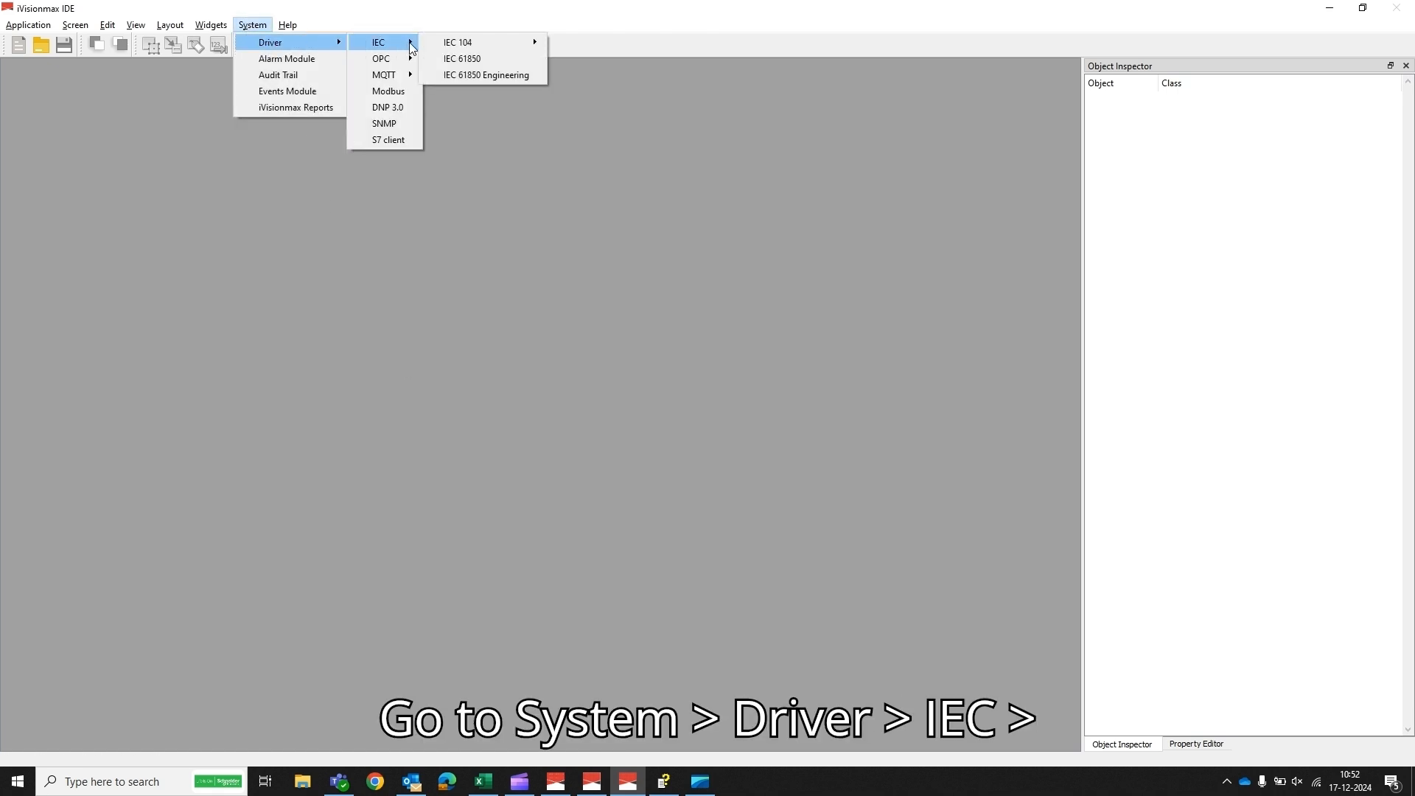
mouse_move(502, 43)
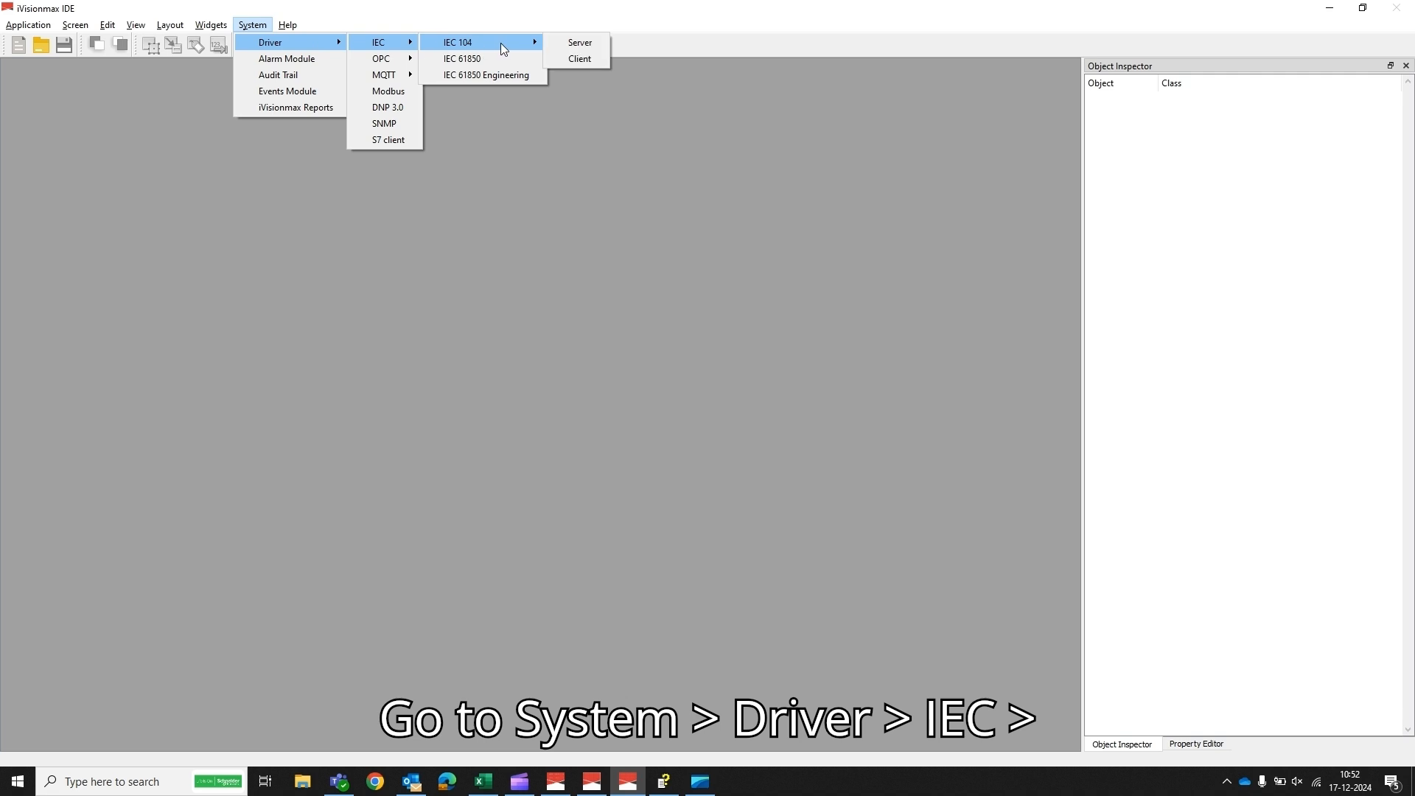
left_click(580, 59)
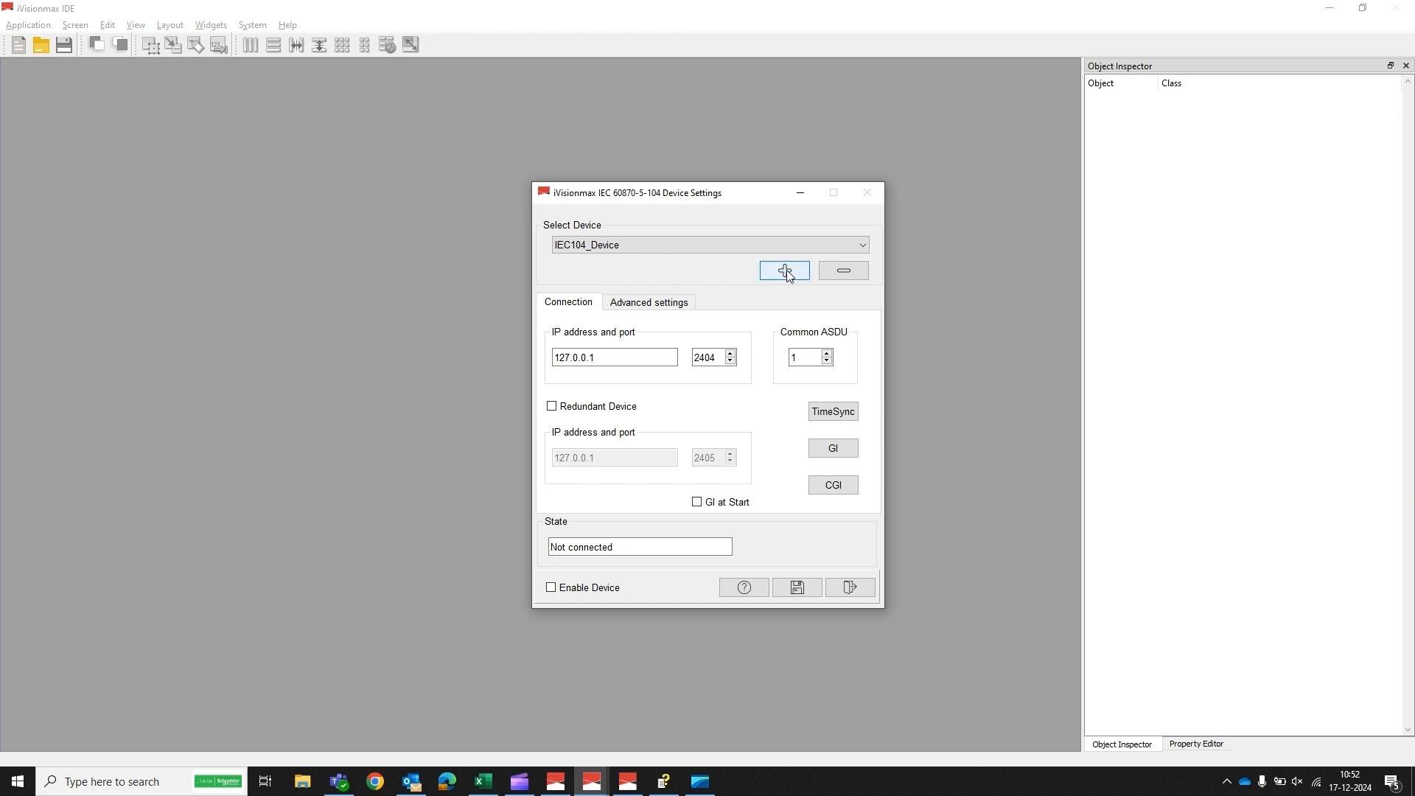
- Add a new IEC 104 client device named IEC104_Device1 and save the name
left_click(786, 270)
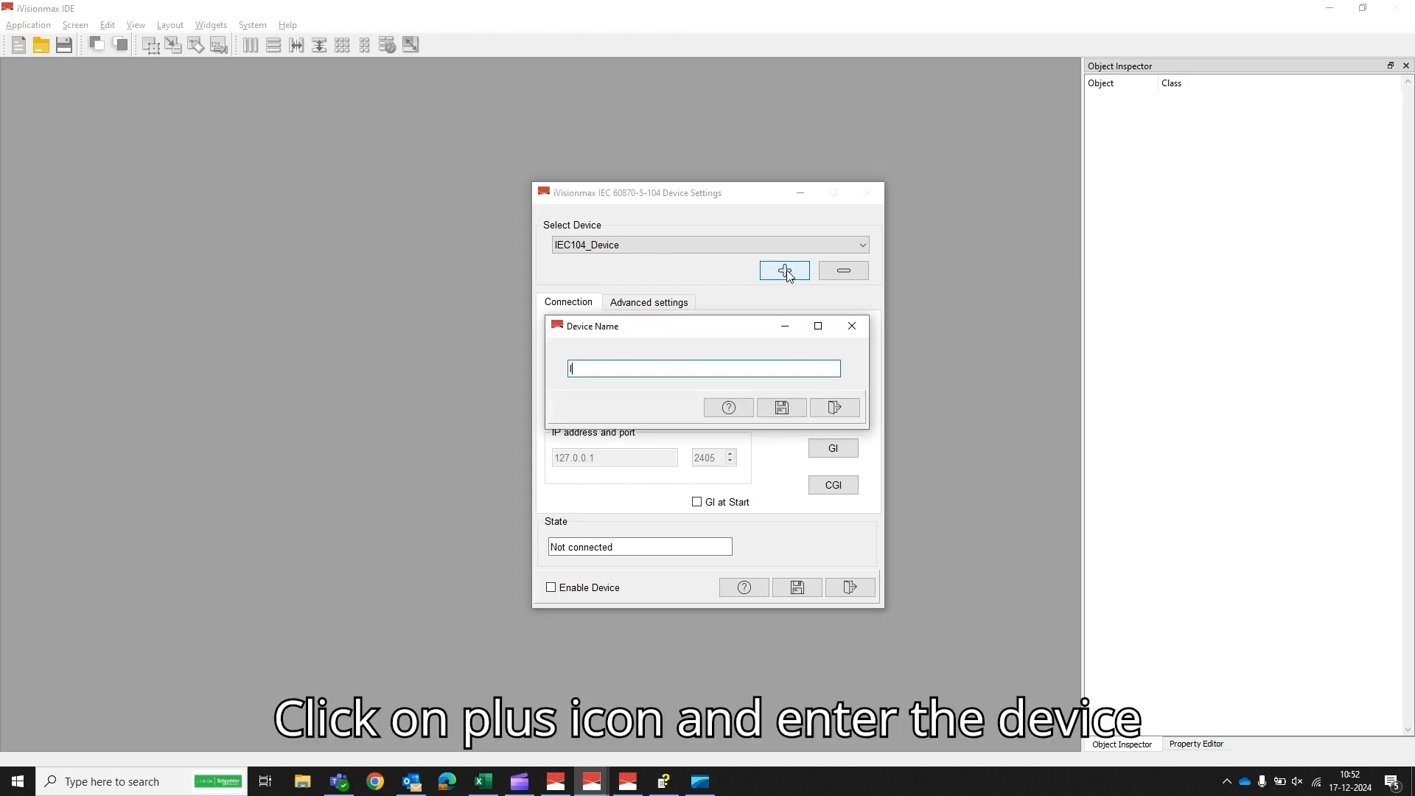
type("IEC10")
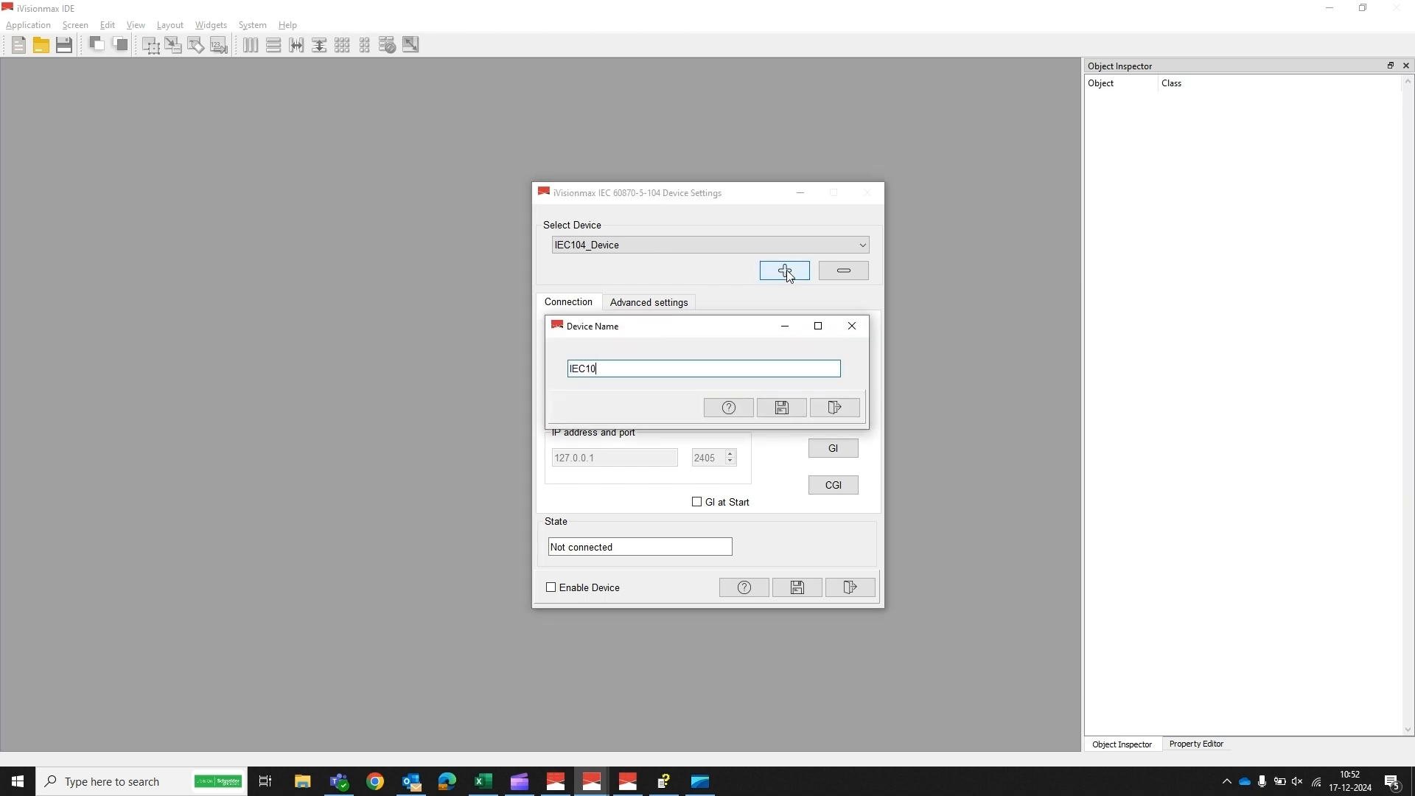
type("4_Device1")
left_click(781, 408)
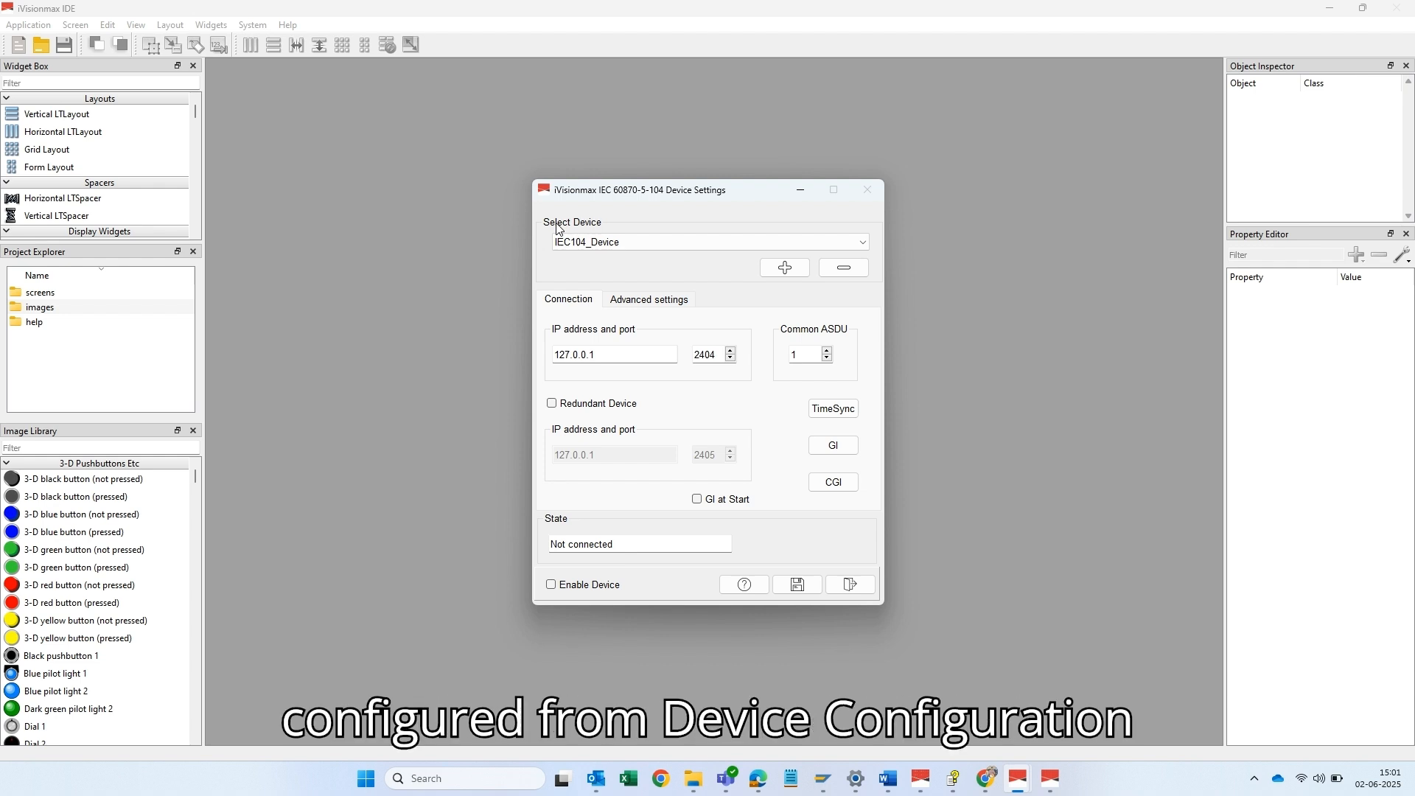
- Review the advanced settings of IEC104_Device, enable the device, and save and close its configuration
left_click(860, 243)
left_click(861, 247)
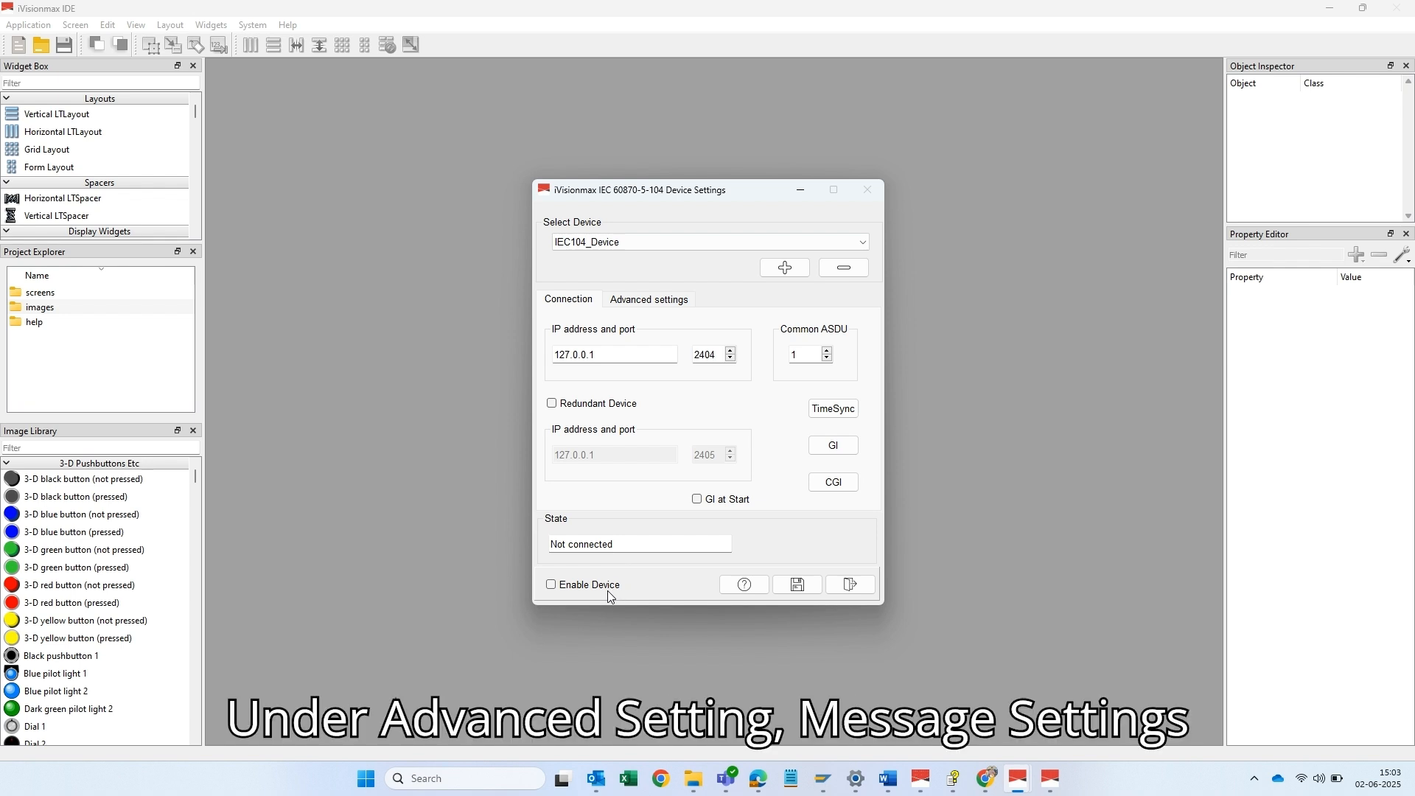
left_click(636, 300)
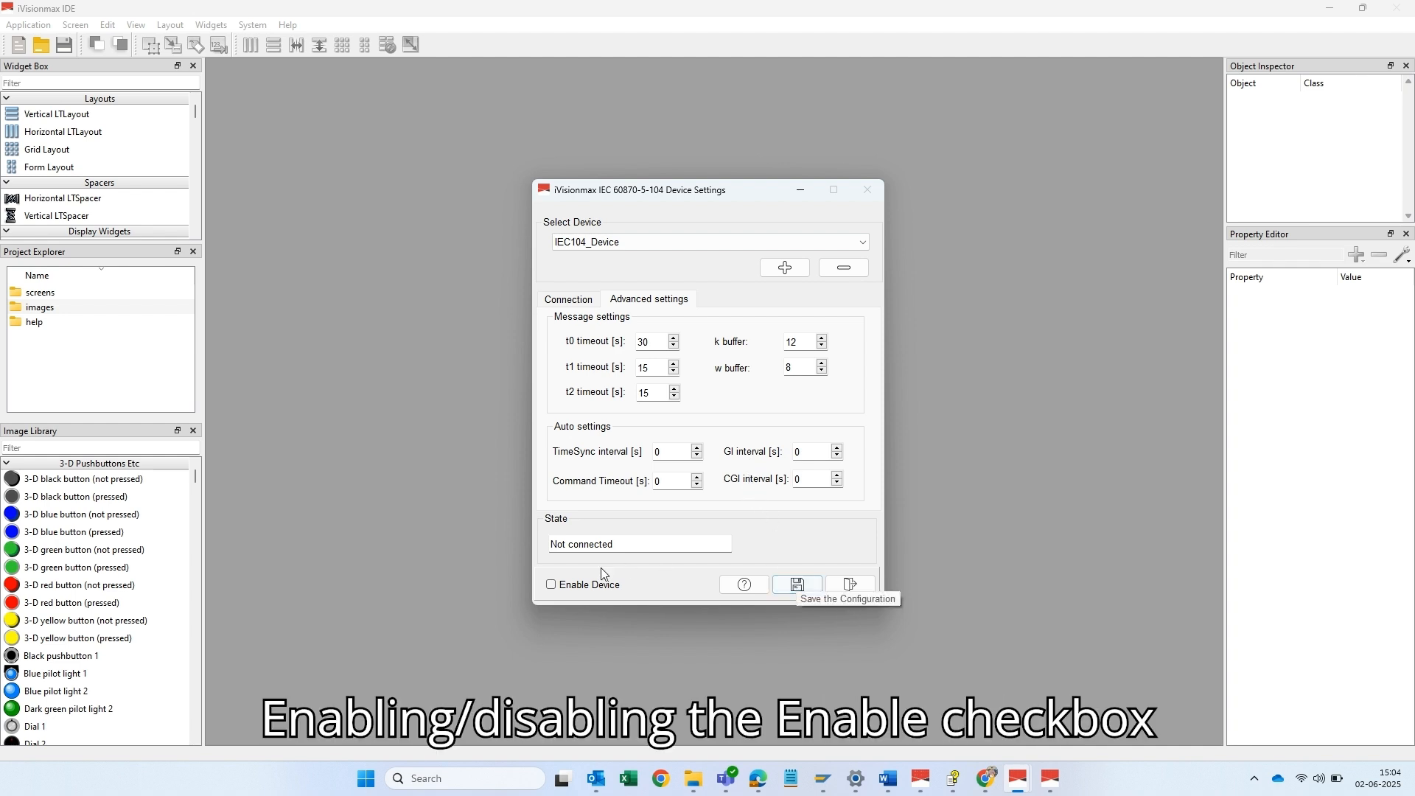
left_click(553, 585)
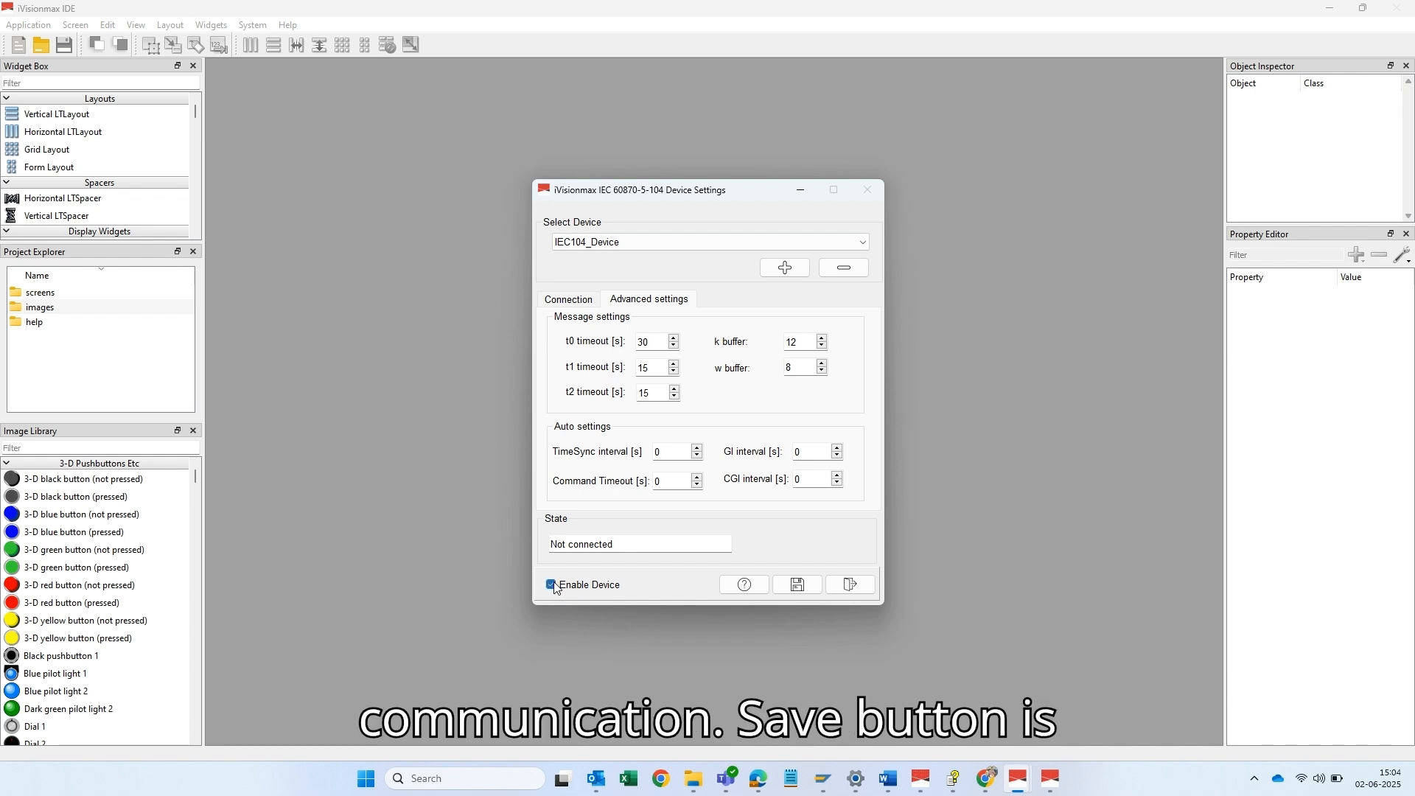
left_click(801, 586)
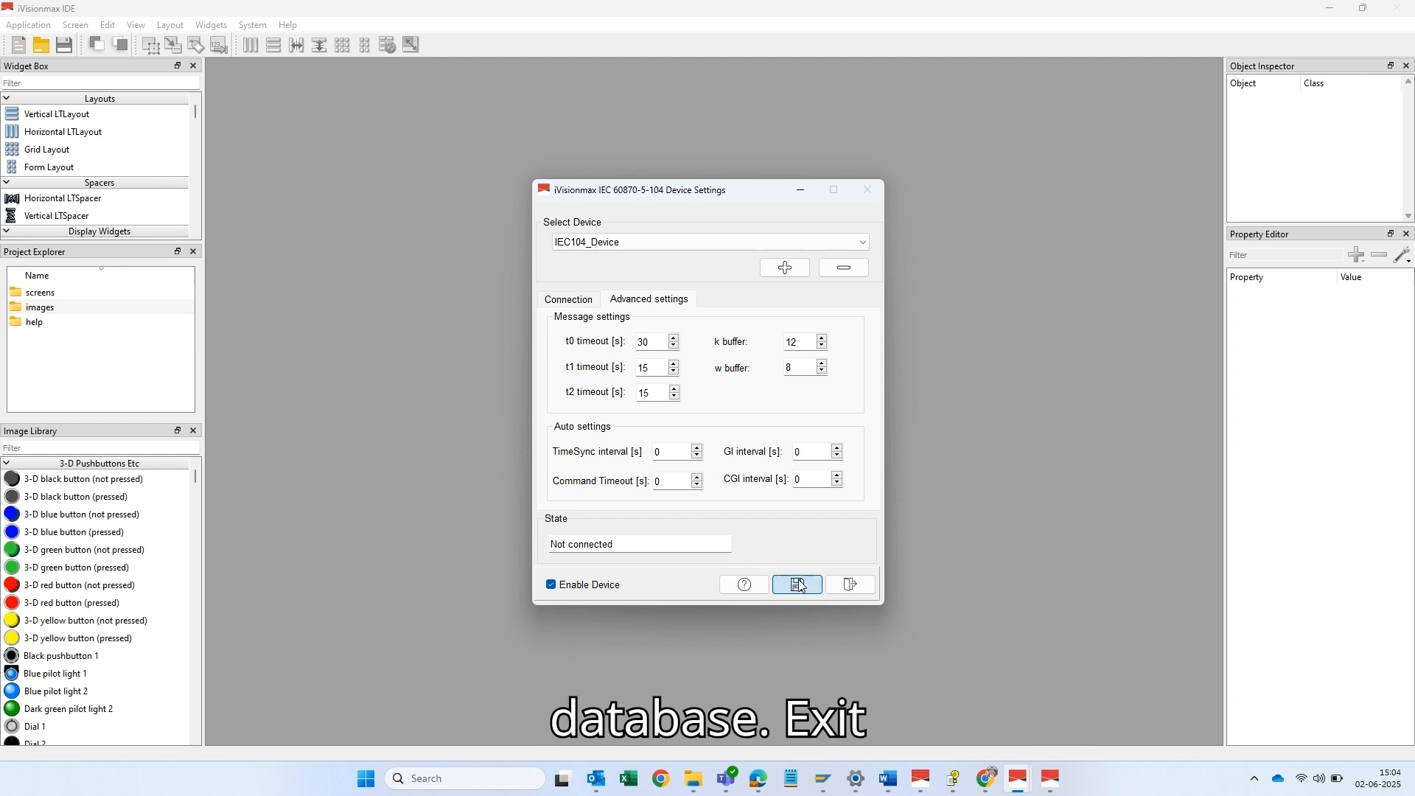
left_click(765, 401)
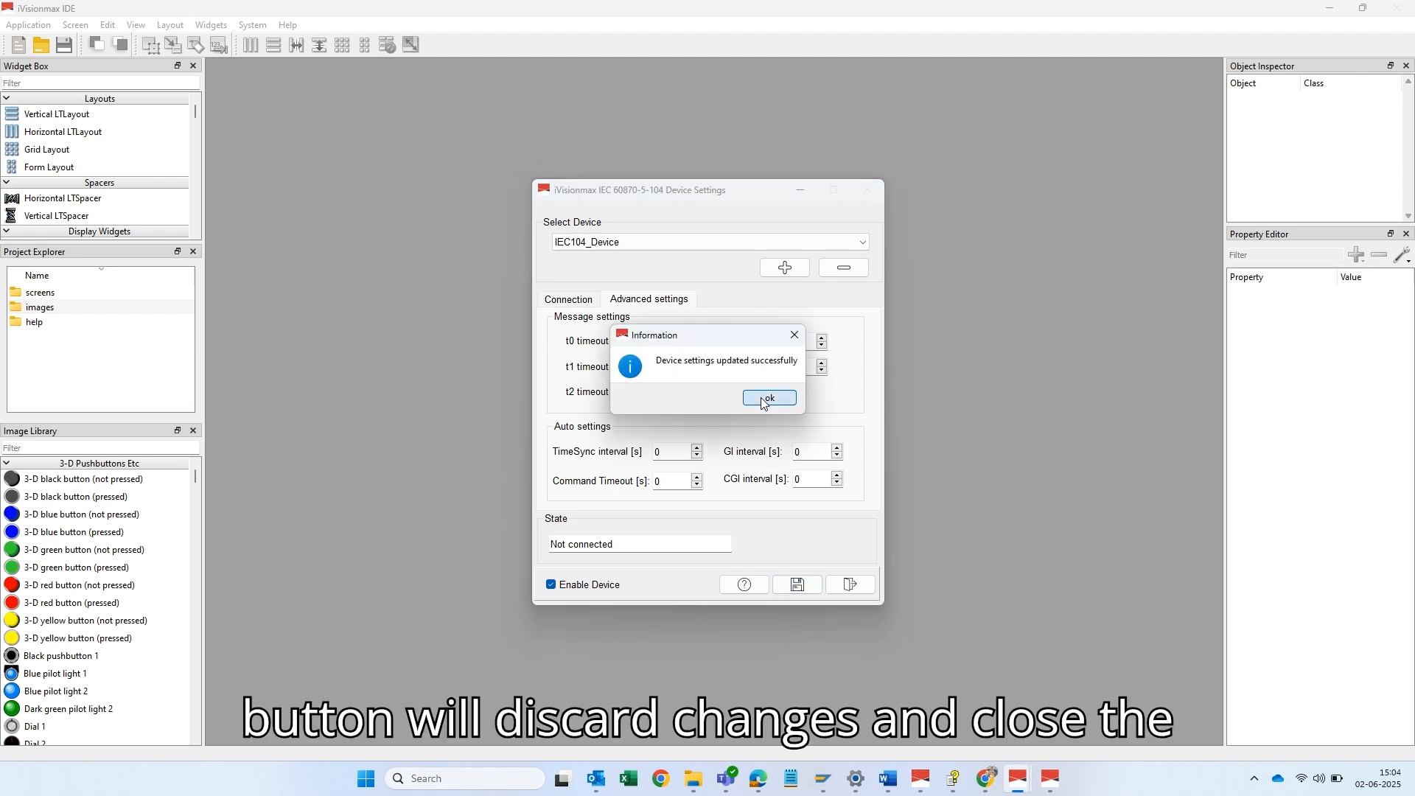
left_click(849, 588)
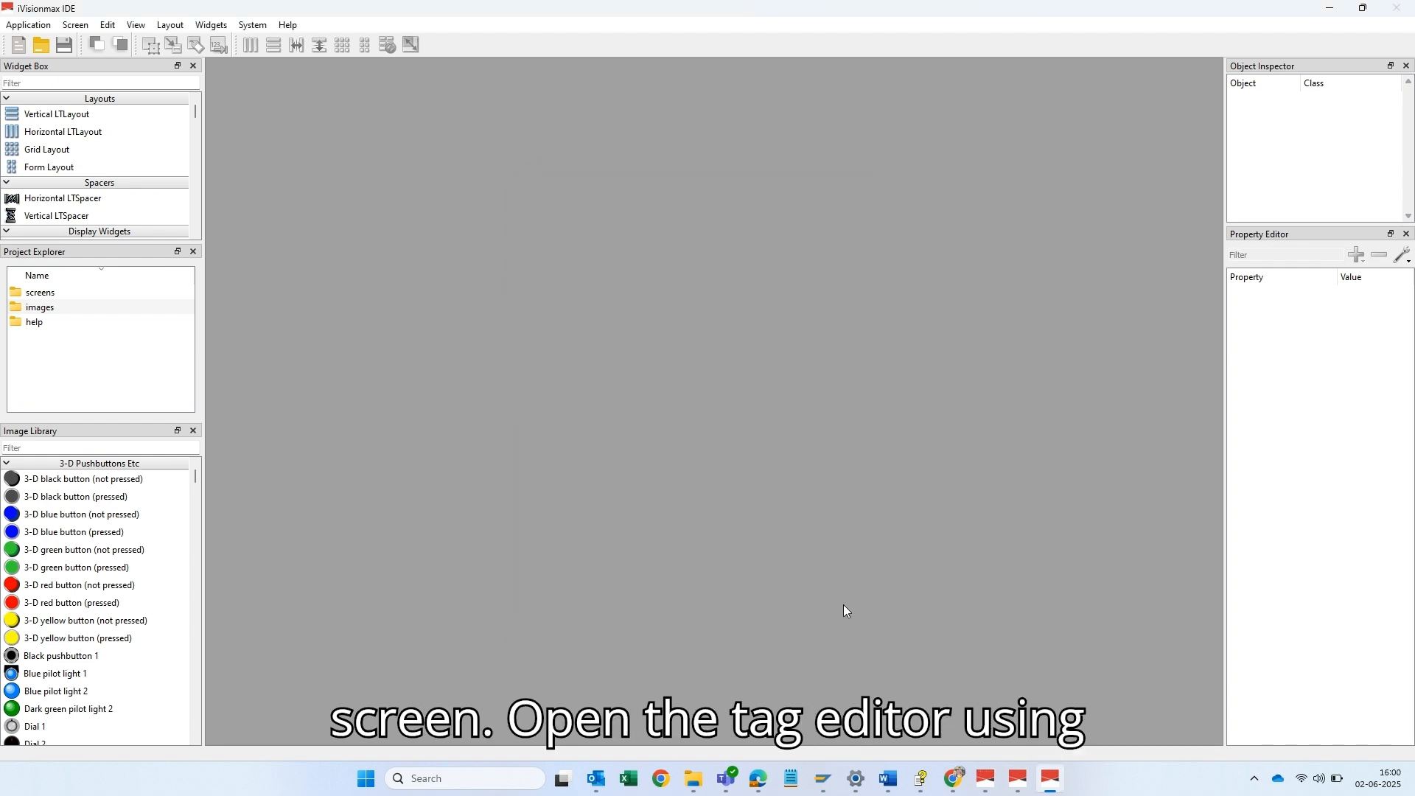
- In the Tag Editor, insert a channel setting on the ACB tag STATUS.ON with IEC 104 Client as driver type
key("ctrl+t")
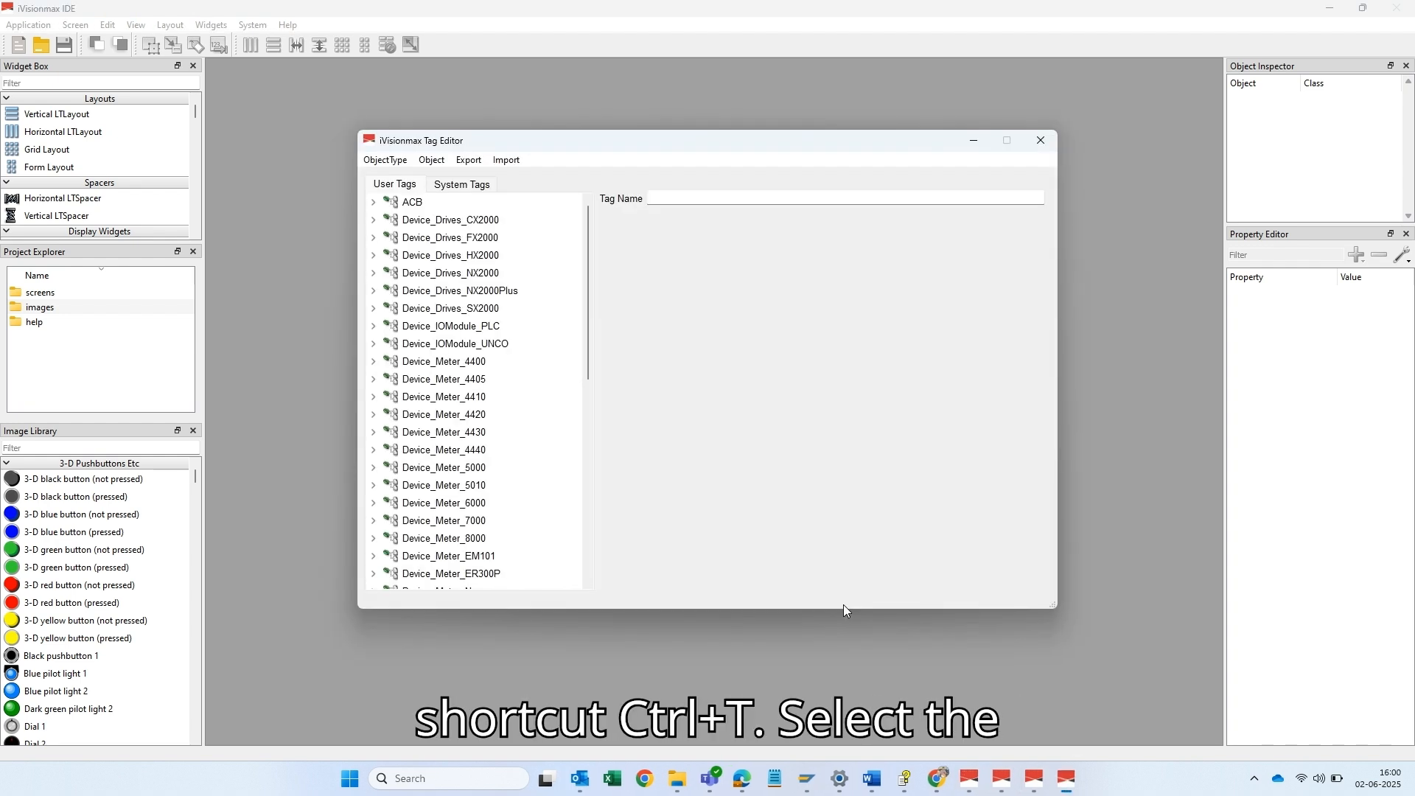
left_click(372, 205)
left_click(388, 219)
left_click(426, 235)
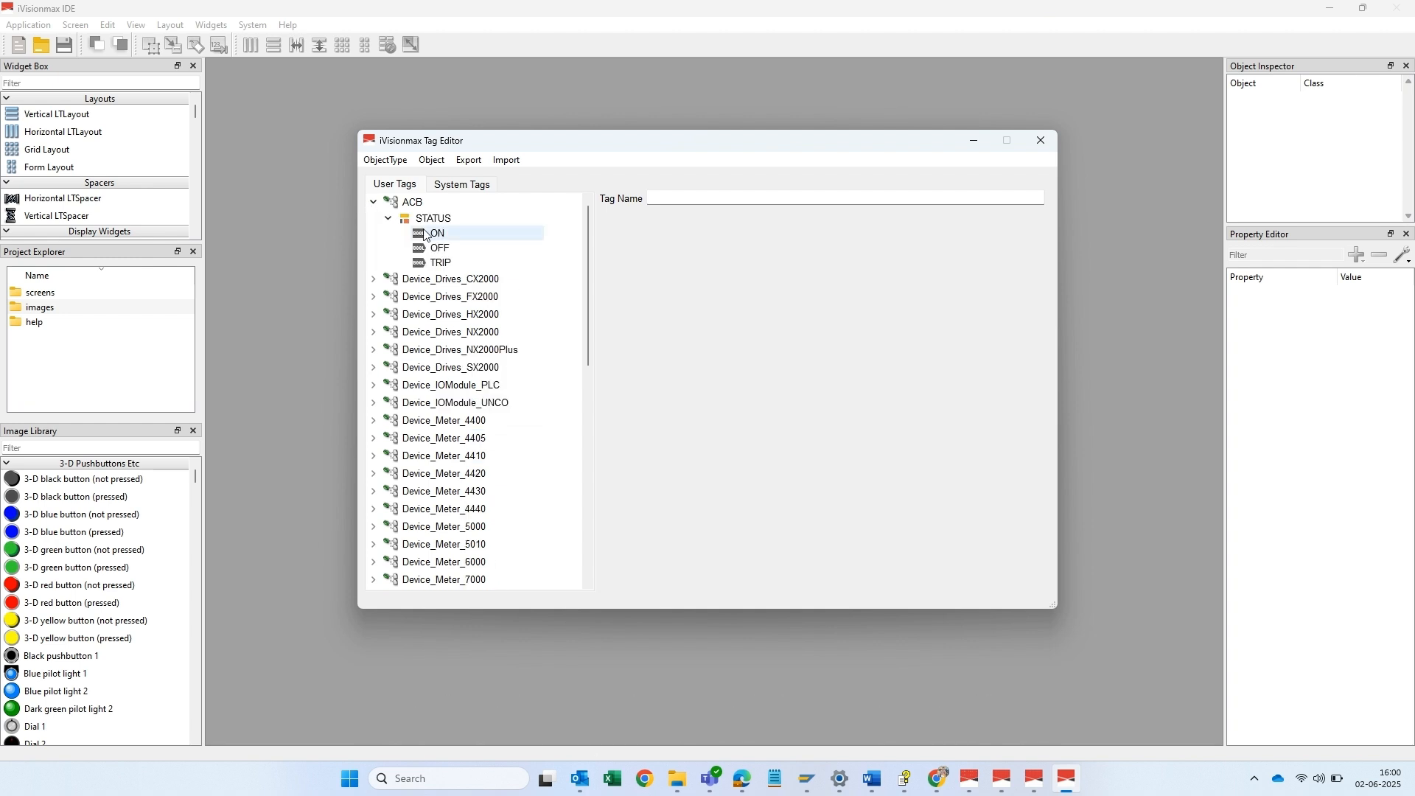
right_click(426, 234)
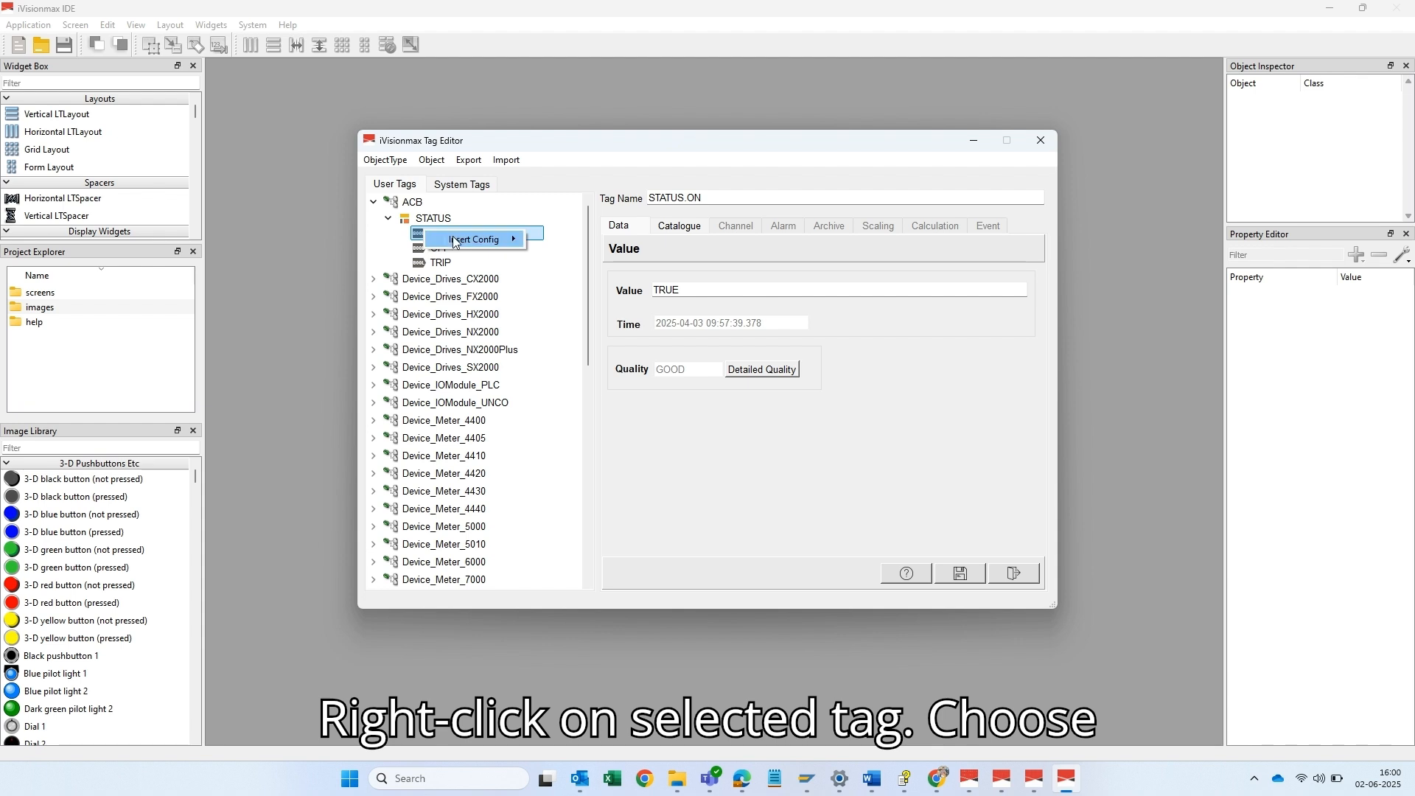
mouse_move(491, 244)
left_click(578, 242)
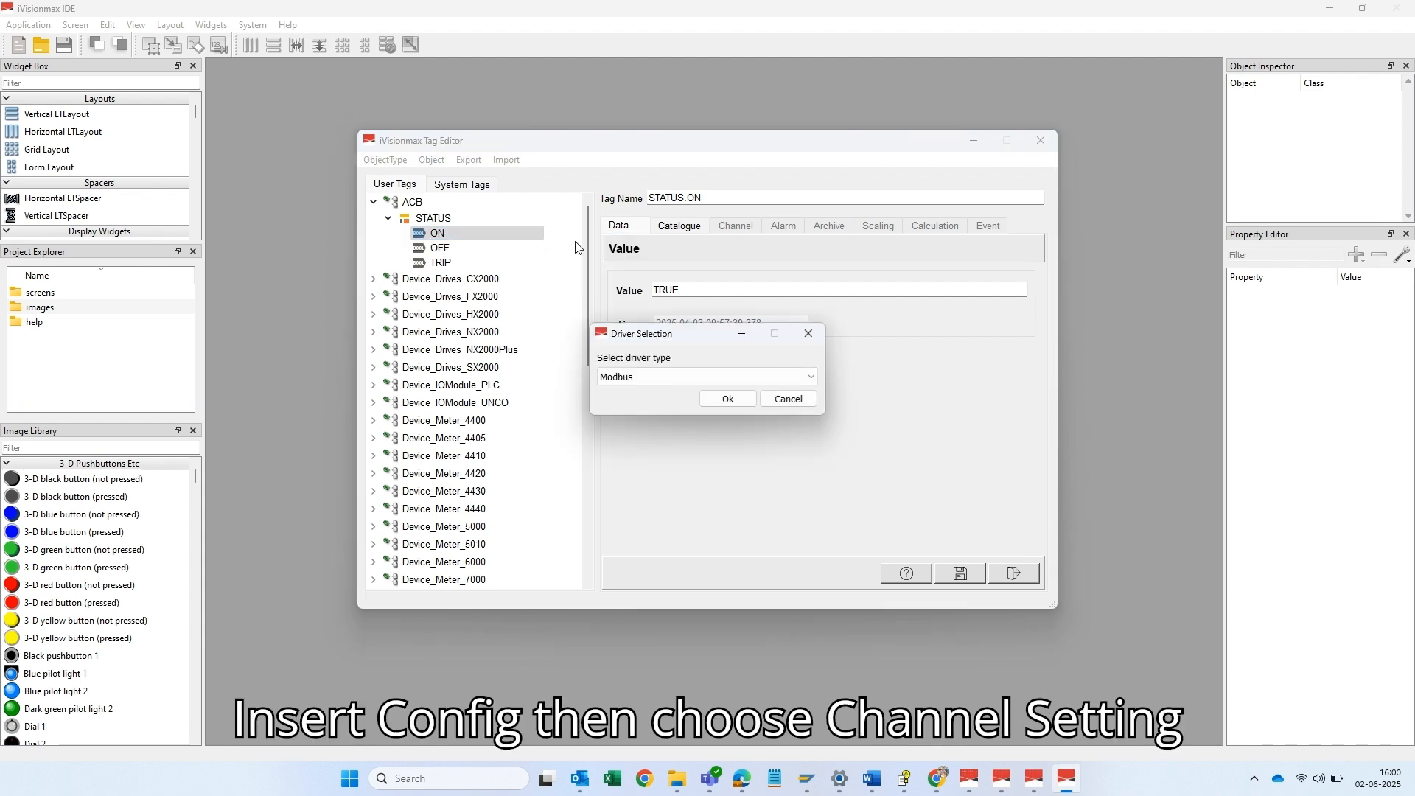
left_click(717, 380)
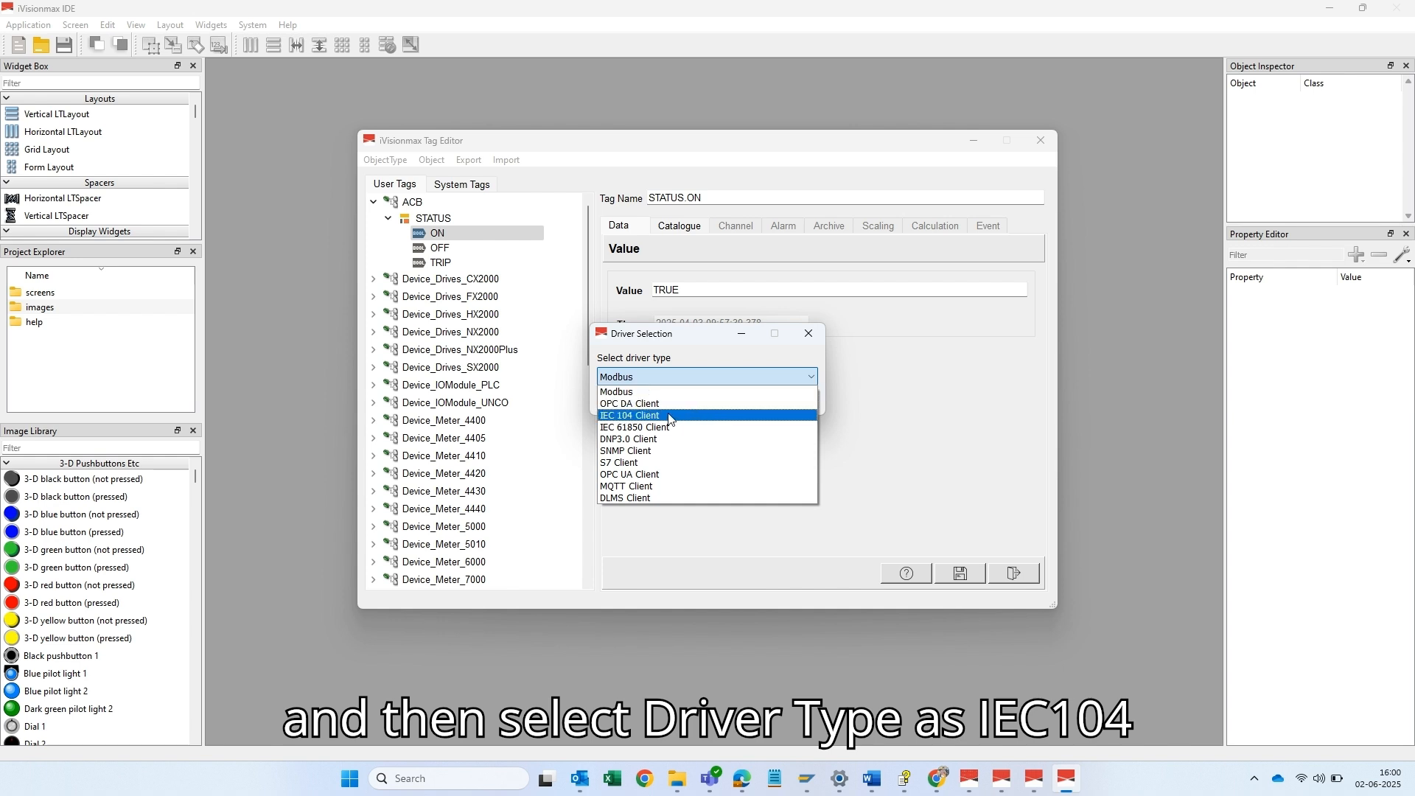
left_click(668, 414)
left_click(726, 399)
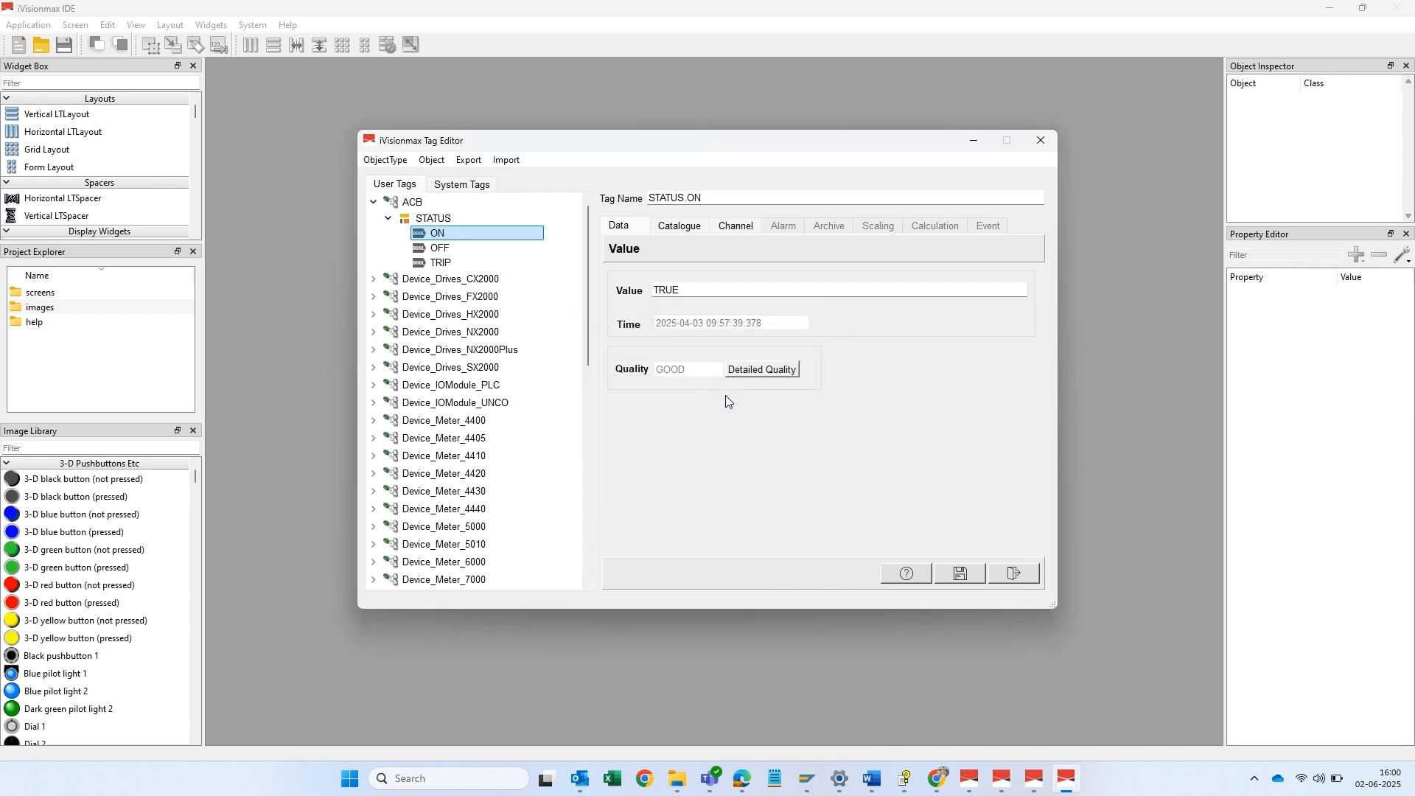
- Enable the IEC 104 channel of the STATUS.ON tag, save the channel settings and exit the Tag Editor
left_click(728, 226)
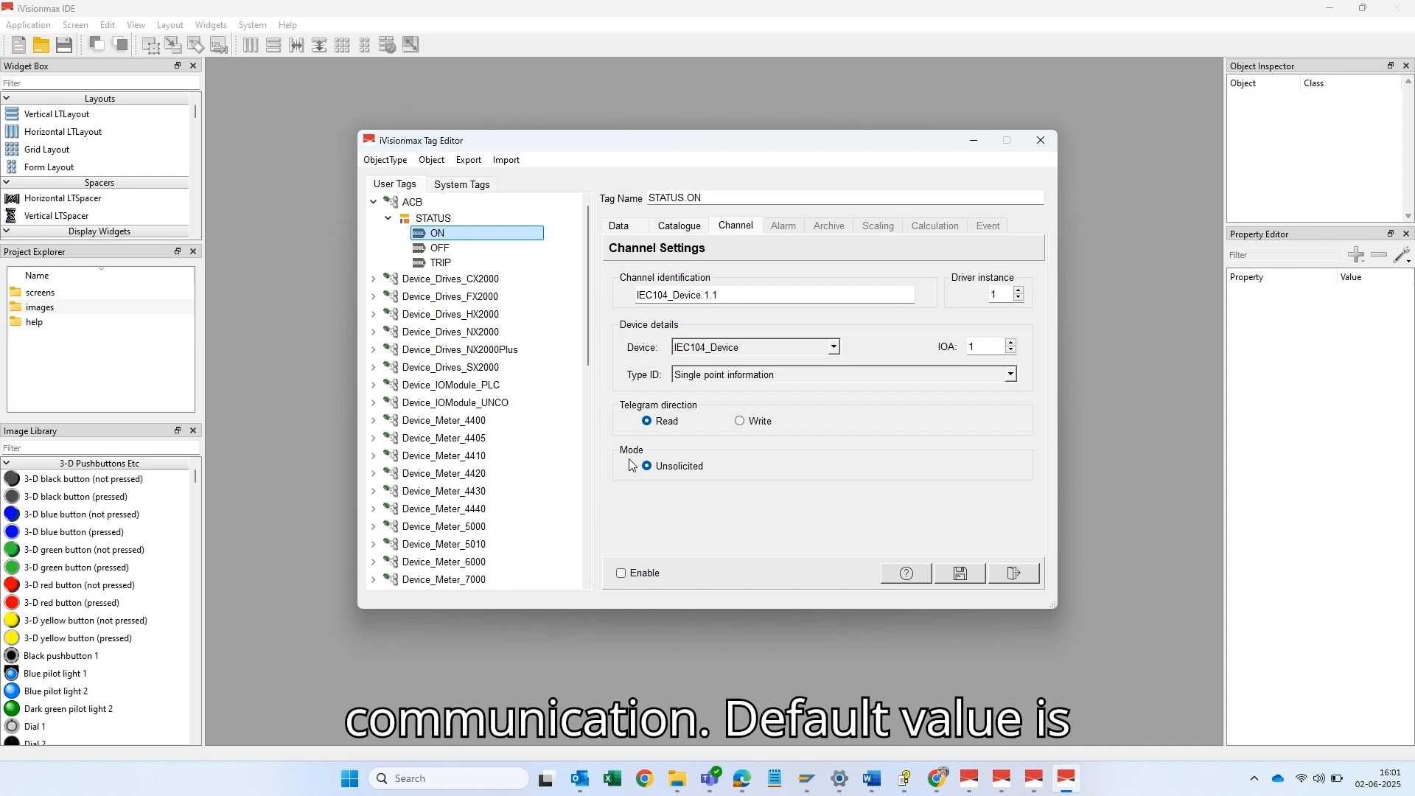
left_click(619, 574)
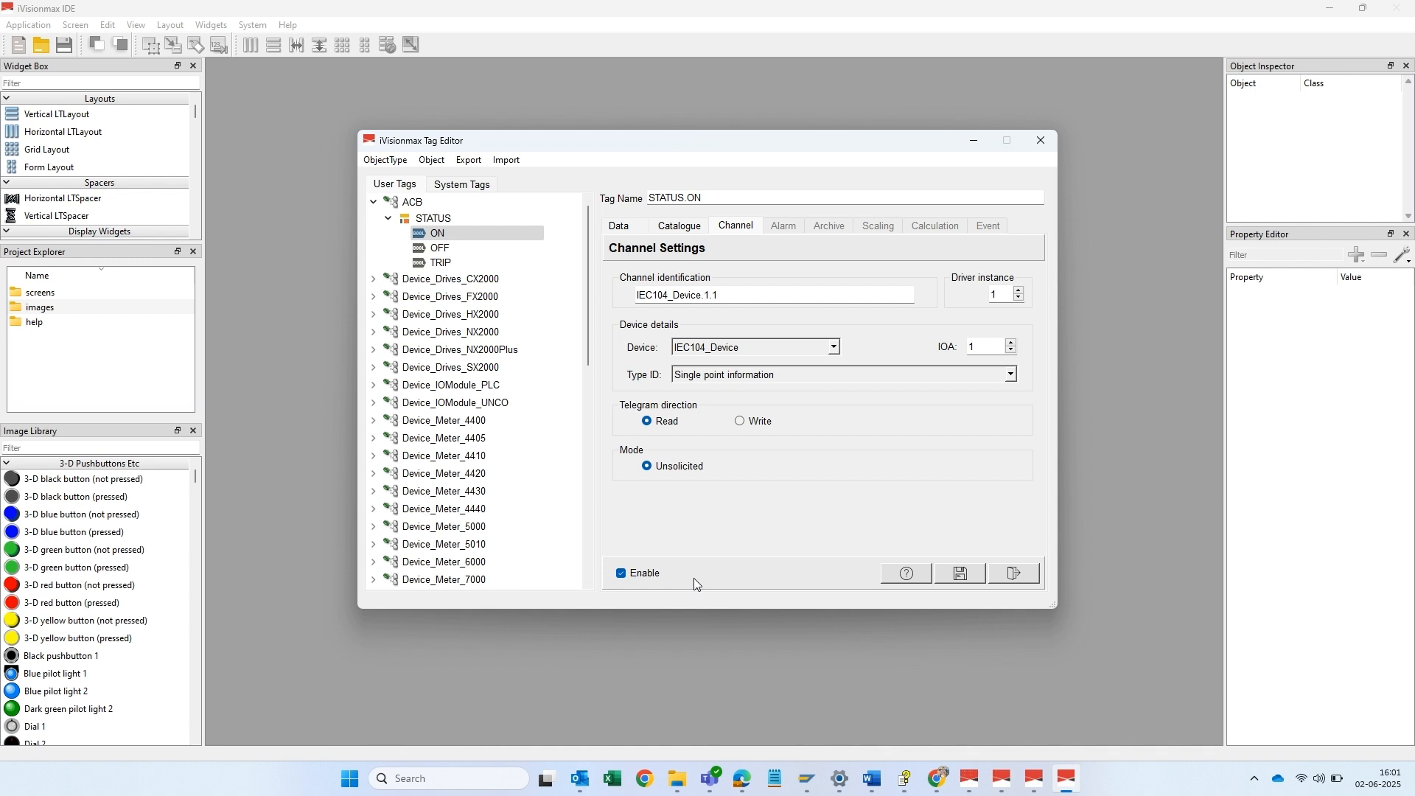
left_click(959, 575)
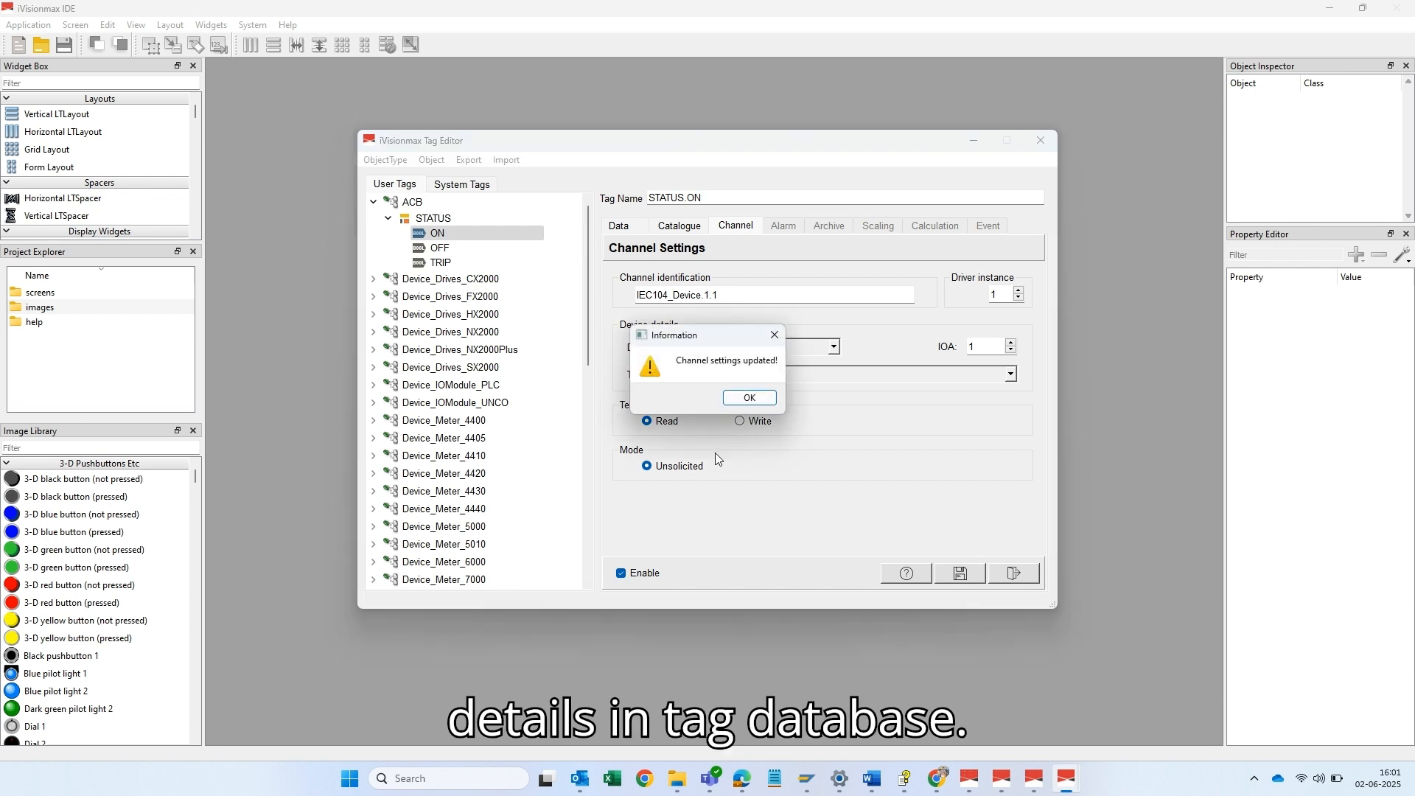
left_click(752, 401)
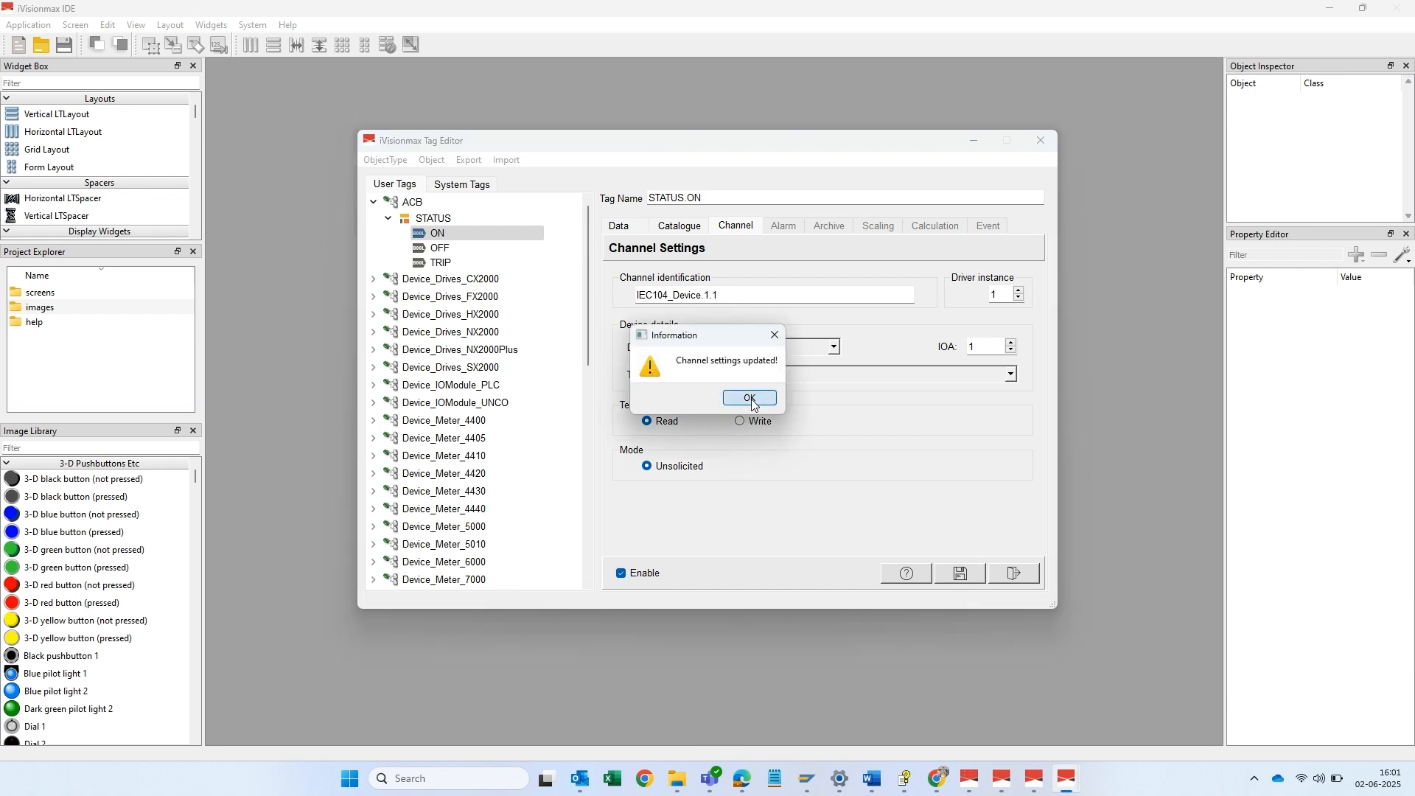
left_click(1016, 574)
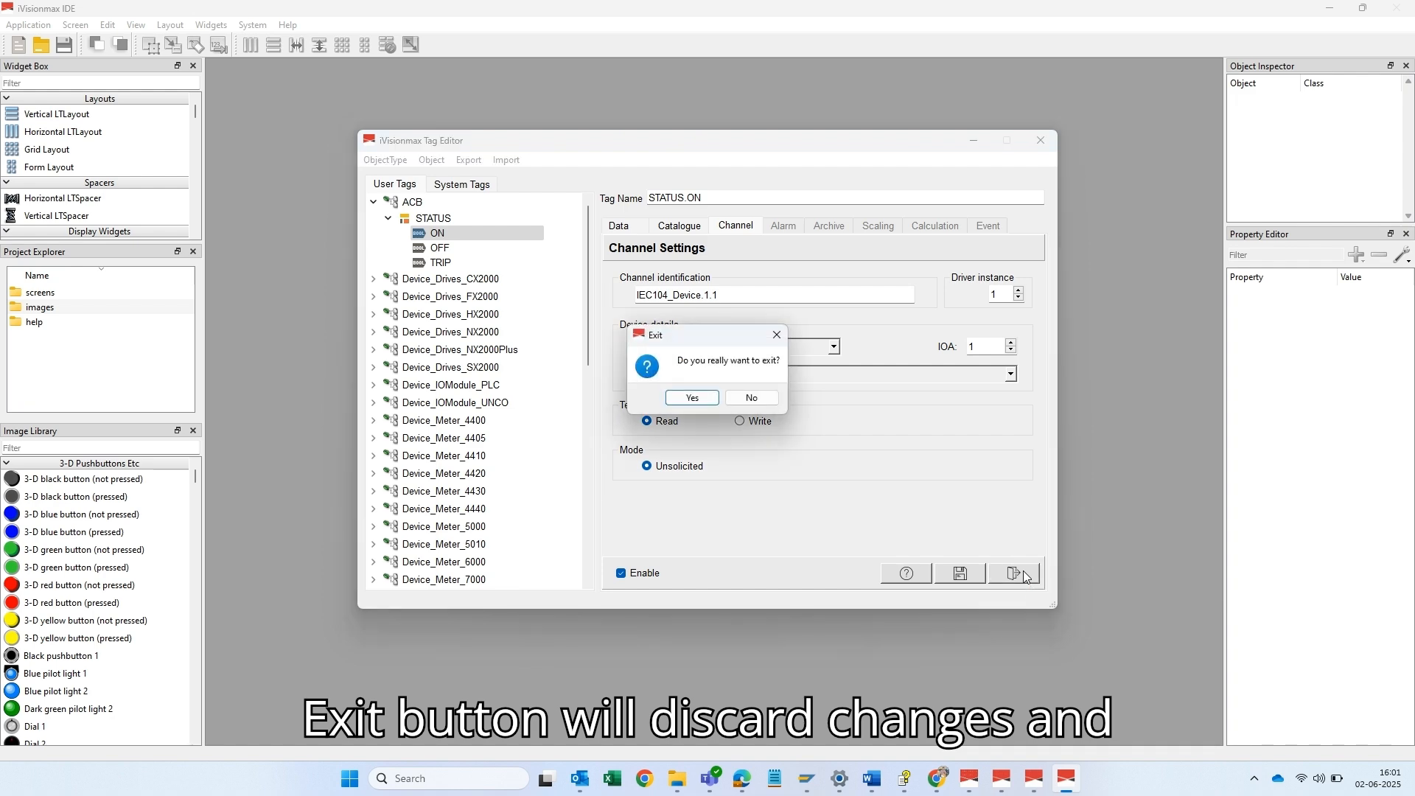
left_click(685, 400)
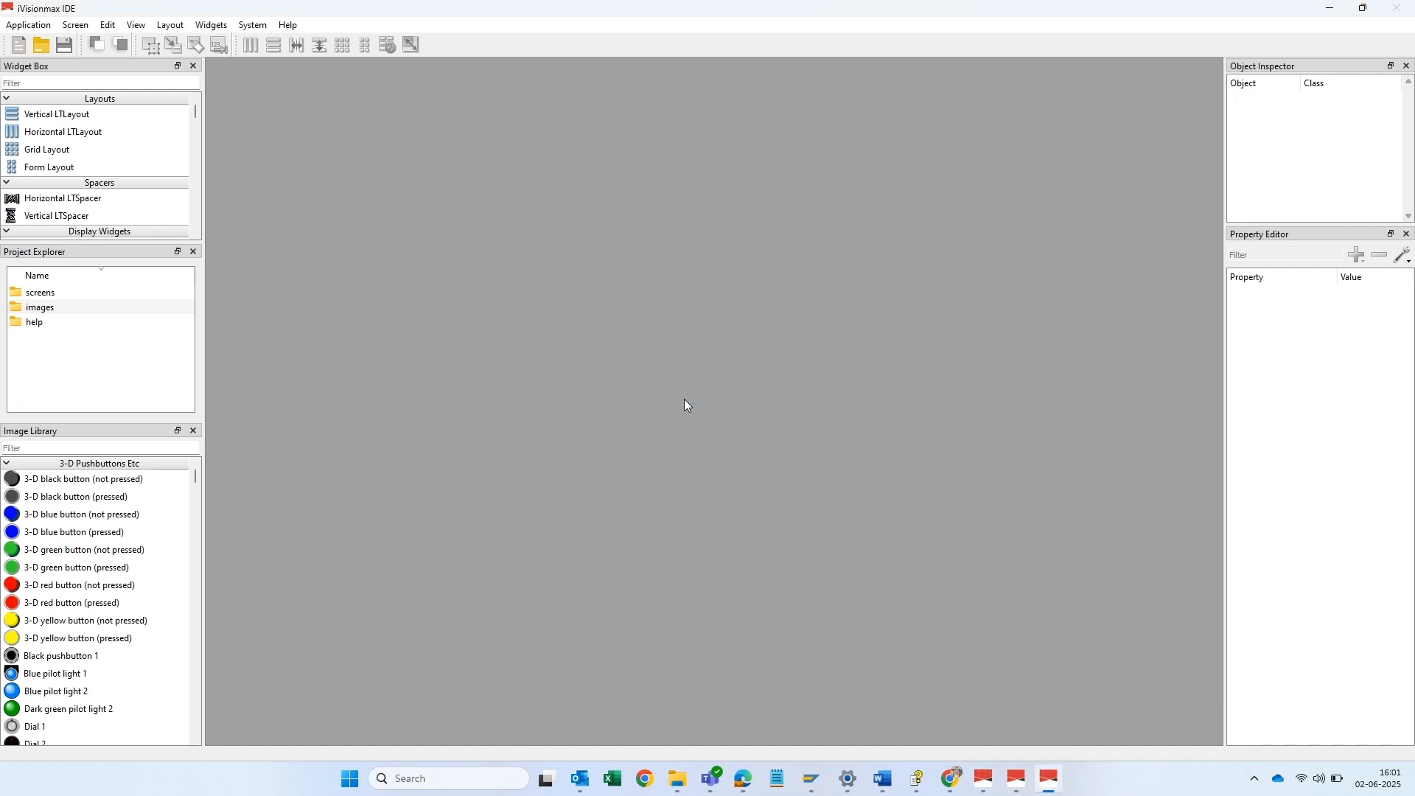